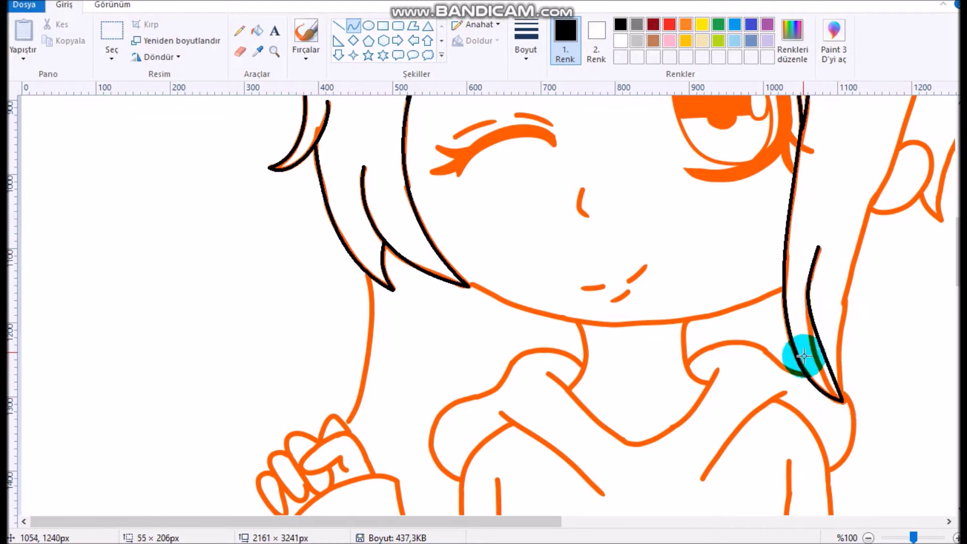
# Trace the long hair strand beside the right eye and the top-of-head hair outline with black curves.
pyautogui.scroll(4, 856, 403)
pyautogui.moveTo(930, 240)
pyautogui.mouseDown()
pyautogui.moveTo(857, 440)
pyautogui.moveTo(860, 428)
pyautogui.mouseUp()
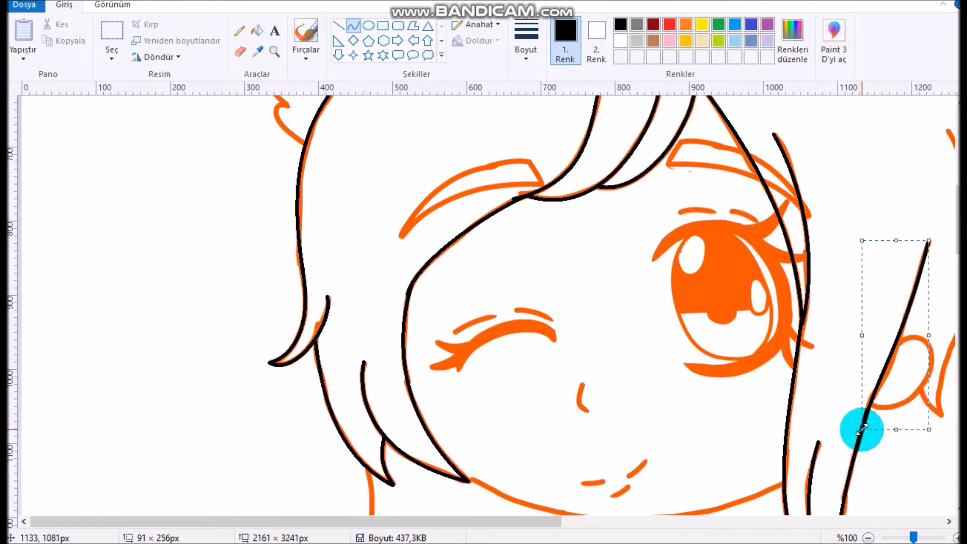
pyautogui.scroll(-5, 928, 285)
pyautogui.scroll(10, 856, 252)
pyautogui.moveTo(749, 205); pyautogui.dragTo(426, 220)
pyautogui.moveTo(703, 175); pyautogui.dragTo(630, 171)
pyautogui.hotkey('ctrl', 'z')
pyautogui.moveTo(749, 207); pyautogui.dragTo(512, 195)
pyautogui.moveTo(648, 168); pyautogui.dragTo(362, 219)
# Trace the outer outline of the left cat ear and the fur tufts at its base with black curves.
pyautogui.moveTo(397, 251); pyautogui.dragTo(402, 254)
pyautogui.moveTo(402, 255); pyautogui.dragTo(246, 260)
pyautogui.moveTo(357, 244); pyautogui.dragTo(322, 251)
pyautogui.moveTo(245, 260)
pyautogui.mouseDown()
pyautogui.moveTo(308, 447)
pyautogui.moveTo(290, 408)
pyautogui.mouseUp()
pyautogui.moveTo(289, 408); pyautogui.dragTo(237, 299)
pyautogui.click(902, 252)
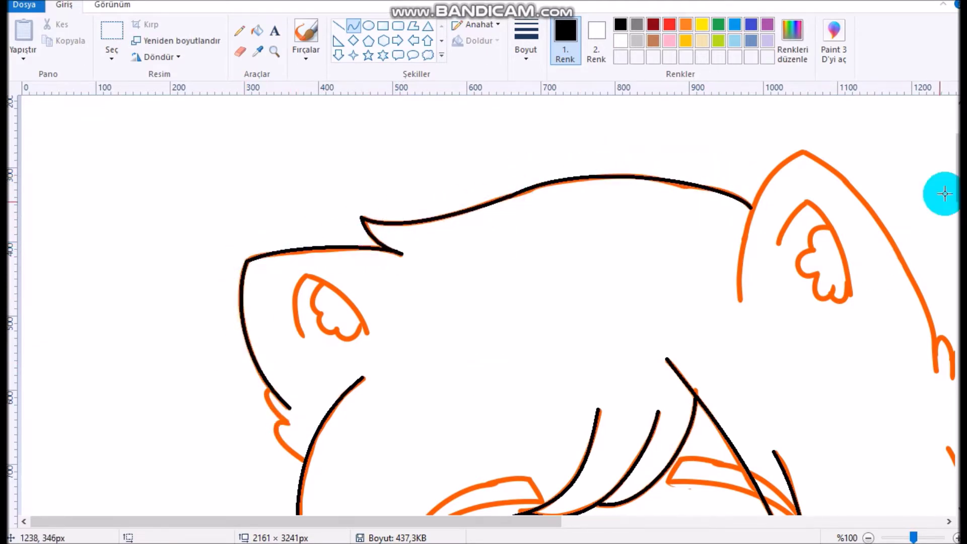
pyautogui.scroll(-5, 269, 103)
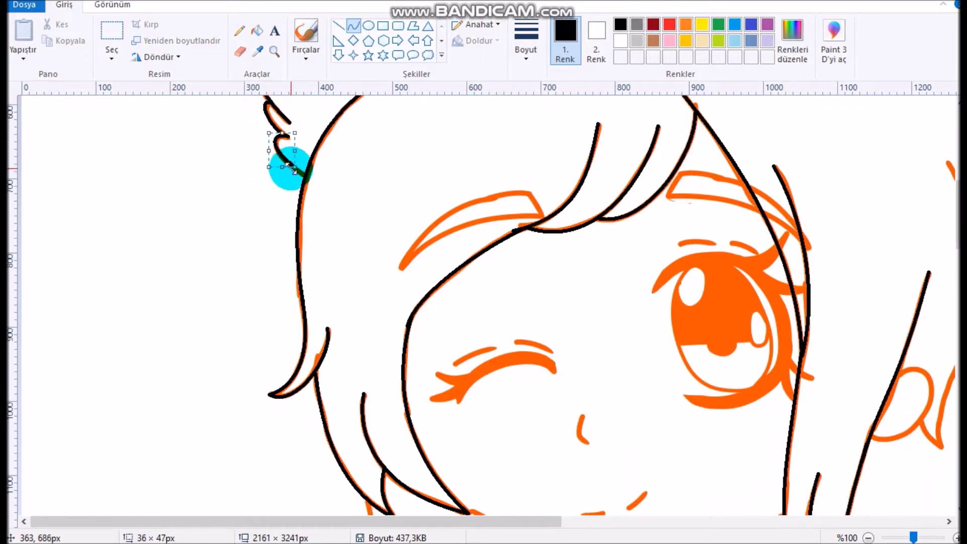
# Trace the outer outline of the right cat ear and the rounded fur tufts at its base in black.
pyautogui.hscroll(4, 303, 174)
pyautogui.scroll(4, 512, 146)
pyautogui.moveTo(452, 301); pyautogui.dragTo(649, 371)
pyautogui.moveTo(554, 241)
pyautogui.mouseDown()
pyautogui.moveTo(513, 154)
pyautogui.moveTo(590, 179)
pyautogui.mouseUp()
pyautogui.moveTo(648, 370); pyautogui.dragTo(639, 316)
pyautogui.moveTo(665, 353); pyautogui.dragTo(675, 400)
pyautogui.moveTo(679, 367); pyautogui.dragTo(676, 380)
# Trace the inner lines of both cat ears and the scalloped fluff inside the right ear with black curves.
pyautogui.hscroll(-2, 231, 274)
pyautogui.moveTo(124, 276)
pyautogui.mouseDown()
pyautogui.moveTo(119, 333)
pyautogui.moveTo(110, 305)
pyautogui.mouseUp()
pyautogui.moveTo(185, 332); pyautogui.dragTo(123, 272)
pyautogui.moveTo(624, 201); pyautogui.dragTo(598, 242)
pyautogui.moveTo(668, 294); pyautogui.dragTo(657, 222)
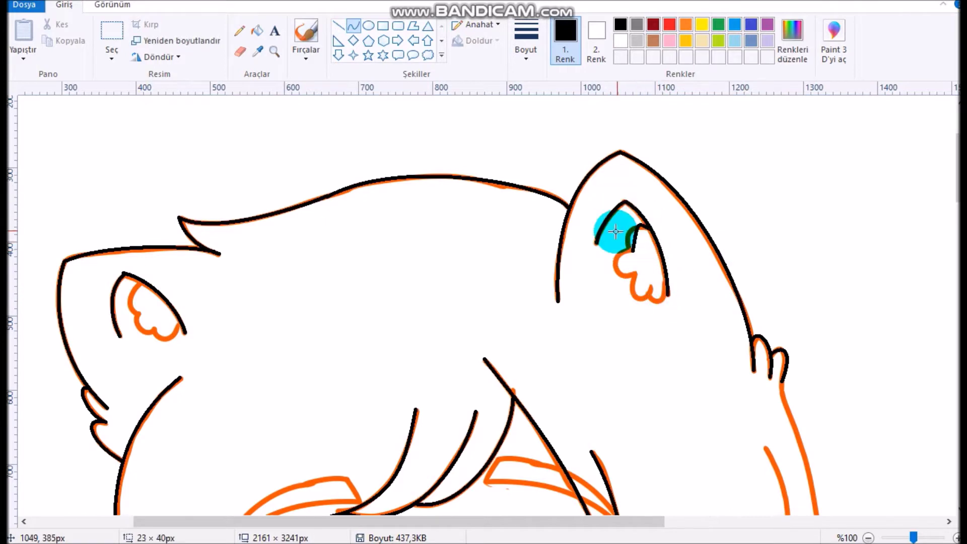
pyautogui.moveTo(633, 293); pyautogui.dragTo(650, 294)
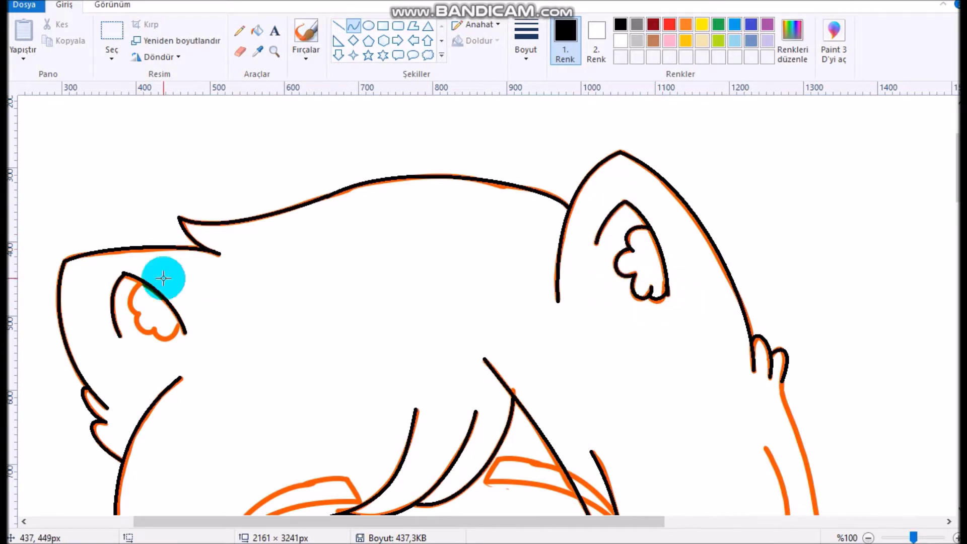
# Trace the long hair on the right side from below the ear to its pointed tip beside the shoulder.
pyautogui.moveTo(957, 161)
pyautogui.mouseDown()
pyautogui.moveTo(922, 374)
pyautogui.moveTo(954, 206)
pyautogui.mouseUp()
pyautogui.moveTo(739, 441); pyautogui.dragTo(762, 467)
pyautogui.moveTo(747, 166); pyautogui.dragTo(781, 255)
pyautogui.moveTo(957, 227)
pyautogui.mouseDown()
pyautogui.moveTo(918, 363)
pyautogui.moveTo(941, 378)
pyautogui.moveTo(953, 207)
pyautogui.mouseUp()
pyautogui.moveTo(816, 423); pyautogui.dragTo(782, 248)
pyautogui.moveTo(953, 207)
pyautogui.mouseDown()
pyautogui.moveTo(955, 260)
pyautogui.moveTo(953, 247)
pyautogui.mouseUp()
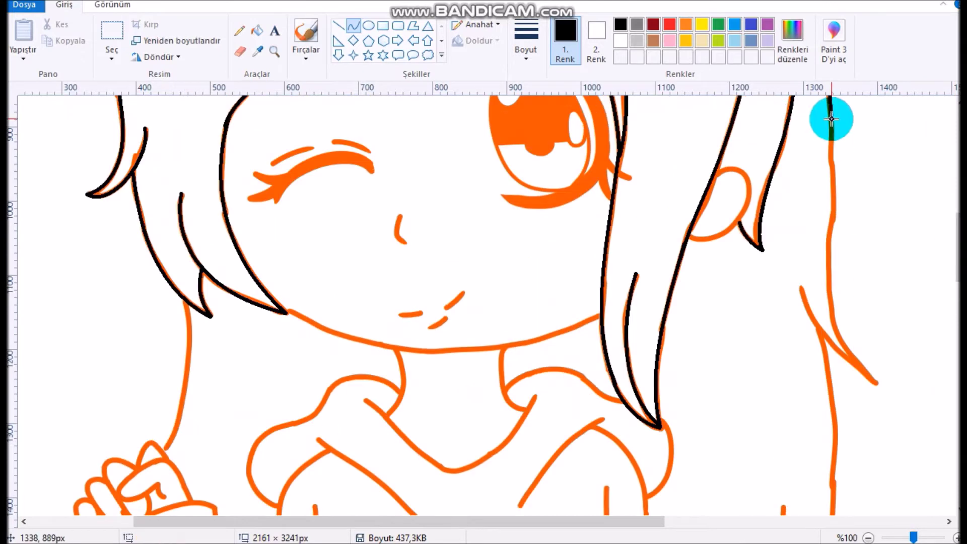
pyautogui.moveTo(801, 287)
pyautogui.mouseDown()
pyautogui.moveTo(817, 339)
pyautogui.moveTo(855, 342)
pyautogui.moveTo(873, 381)
pyautogui.mouseUp()
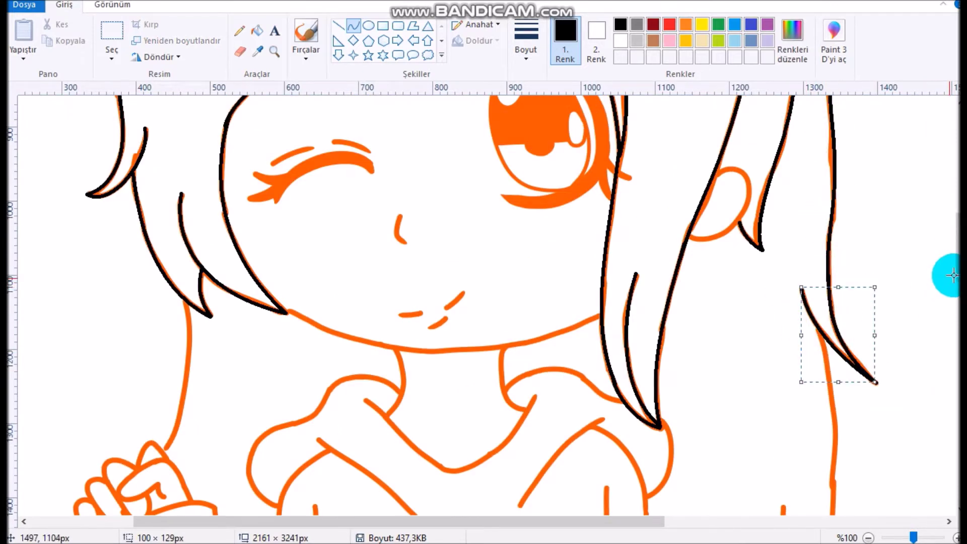
# Trace the lower right hair edge and its pointed ends down to where the hair meets the sleeve.
pyautogui.moveTo(953, 277); pyautogui.dragTo(954, 328)
pyautogui.moveTo(818, 126); pyautogui.dragTo(808, 449)
pyautogui.moveTo(826, 292); pyautogui.dragTo(846, 283)
pyautogui.moveTo(950, 277); pyautogui.dragTo(954, 312)
pyautogui.moveTo(765, 302); pyautogui.dragTo(782, 279)
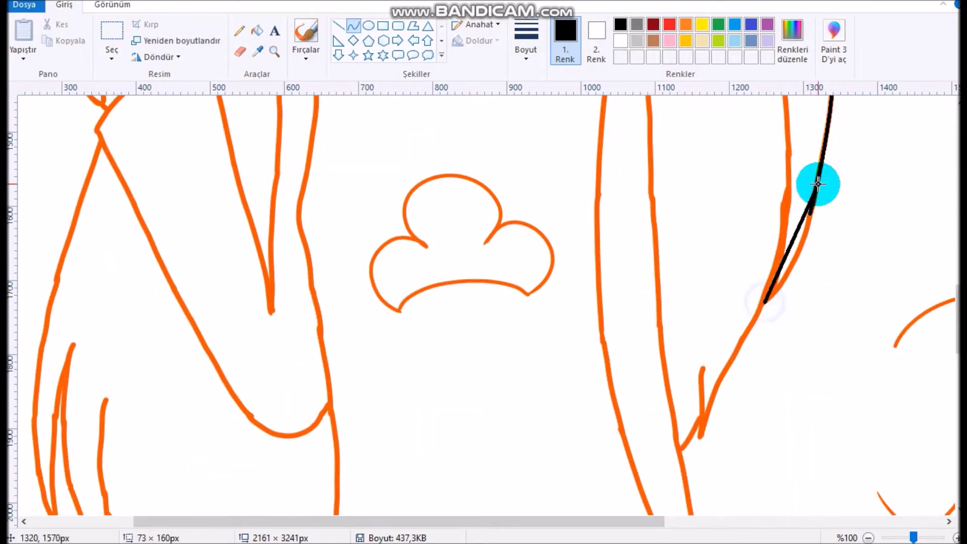
pyautogui.moveTo(952, 303); pyautogui.dragTo(952, 267)
pyautogui.moveTo(728, 499); pyautogui.dragTo(791, 281)
pyautogui.moveTo(952, 268); pyautogui.dragTo(952, 315)
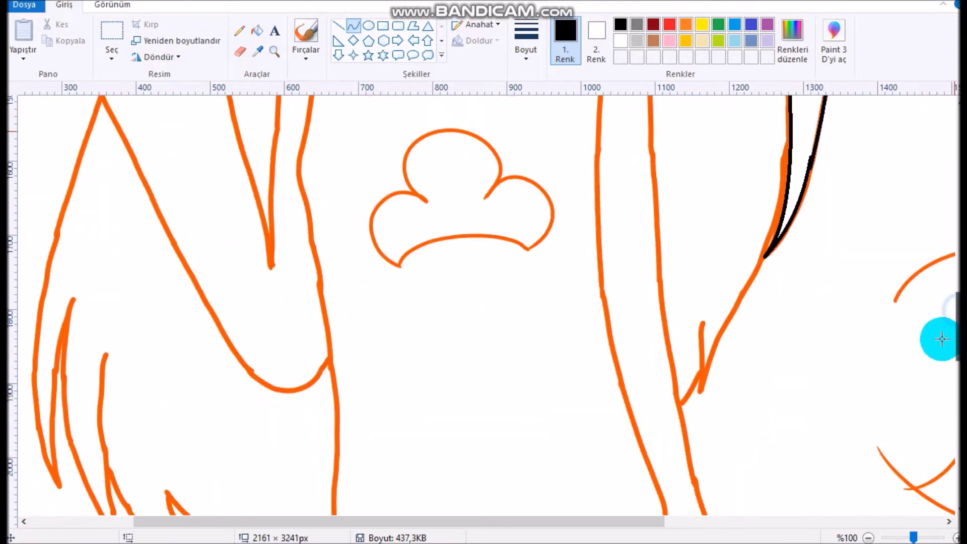
pyautogui.moveTo(730, 312); pyautogui.dragTo(697, 389)
pyautogui.moveTo(702, 348); pyautogui.dragTo(687, 394)
# Trace the pointed hair tips at the lower left, from the hip out to the inner long strand.
pyautogui.scroll(-5, 865, 337)
pyautogui.moveTo(346, 389)
pyautogui.mouseDown()
pyautogui.moveTo(164, 274)
pyautogui.moveTo(211, 376)
pyautogui.mouseUp()
pyautogui.moveTo(110, 255); pyautogui.dragTo(248, 393)
pyautogui.moveTo(181, 328)
pyautogui.mouseDown()
pyautogui.moveTo(198, 384)
pyautogui.moveTo(189, 375)
pyautogui.moveTo(248, 393)
pyautogui.moveTo(141, 339)
pyautogui.mouseUp()
pyautogui.moveTo(106, 135)
pyautogui.mouseDown()
pyautogui.moveTo(140, 339)
pyautogui.moveTo(65, 158)
pyautogui.moveTo(142, 346)
pyautogui.mouseUp()
pyautogui.moveTo(69, 227); pyautogui.dragTo(134, 302)
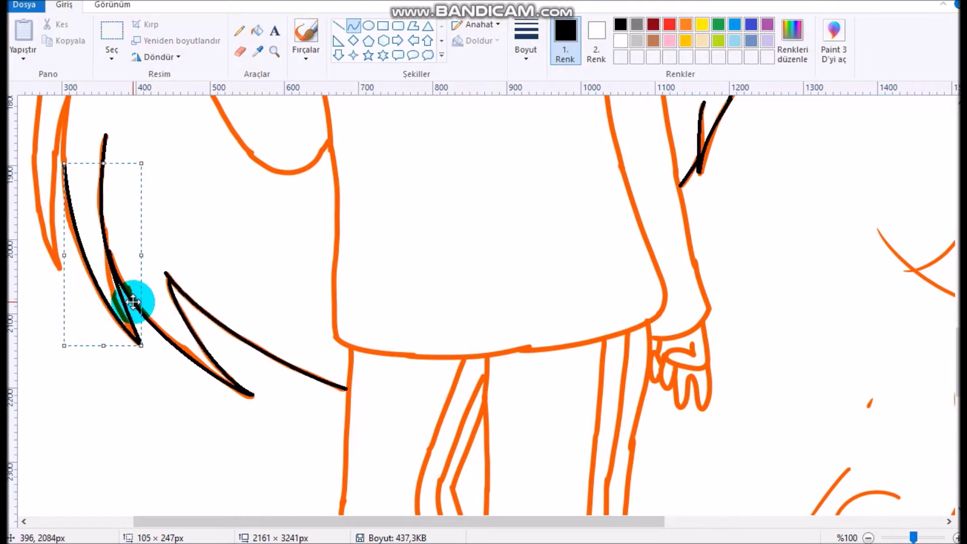
pyautogui.moveTo(64, 190); pyautogui.dragTo(69, 258)
# Trace the outermost left hair strand and its pointed tip up to the cuff of the raised arm.
pyautogui.moveTo(956, 348); pyautogui.dragTo(957, 302)
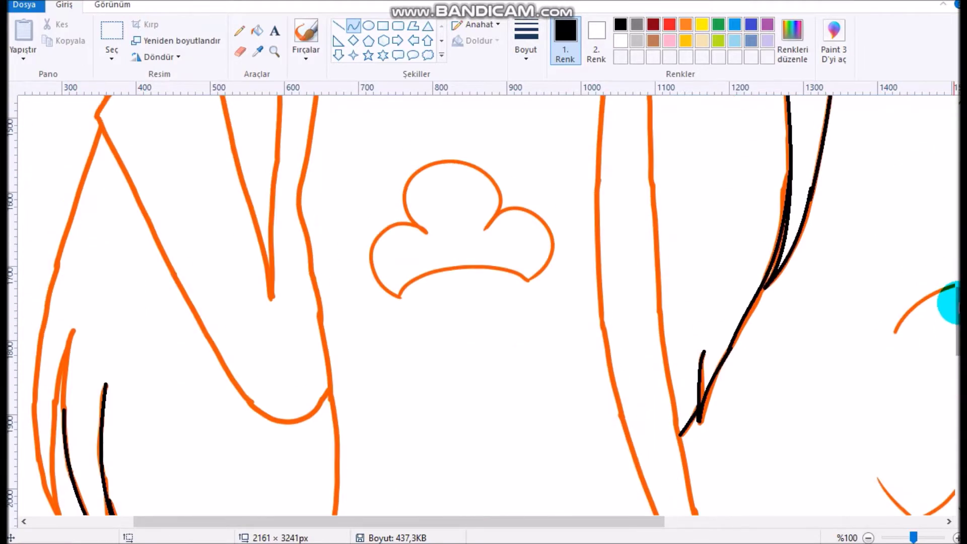
pyautogui.moveTo(659, 522); pyautogui.dragTo(579, 522)
pyautogui.click(213, 331)
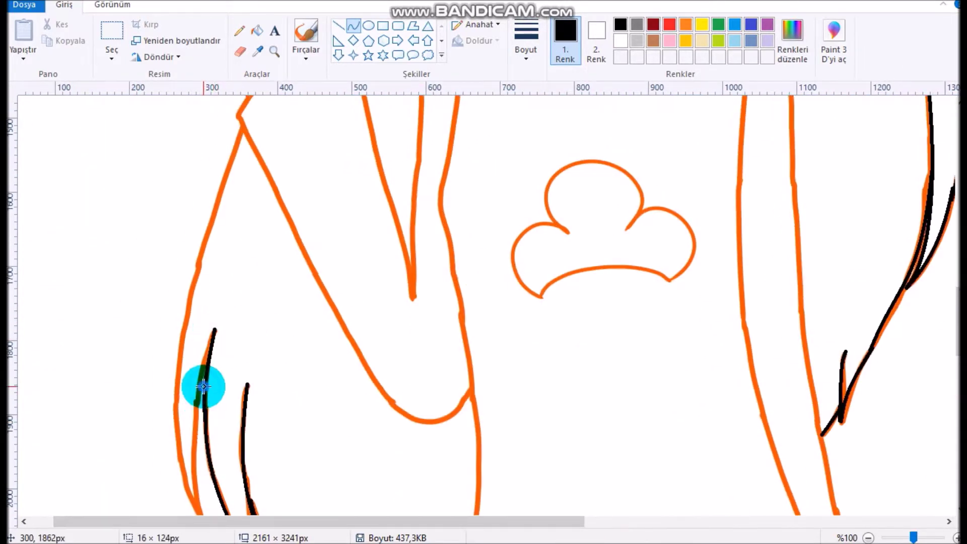
pyautogui.moveTo(956, 297); pyautogui.dragTo(957, 328)
pyautogui.moveTo(191, 162)
pyautogui.mouseDown()
pyautogui.moveTo(201, 389)
pyautogui.moveTo(180, 355)
pyautogui.mouseUp()
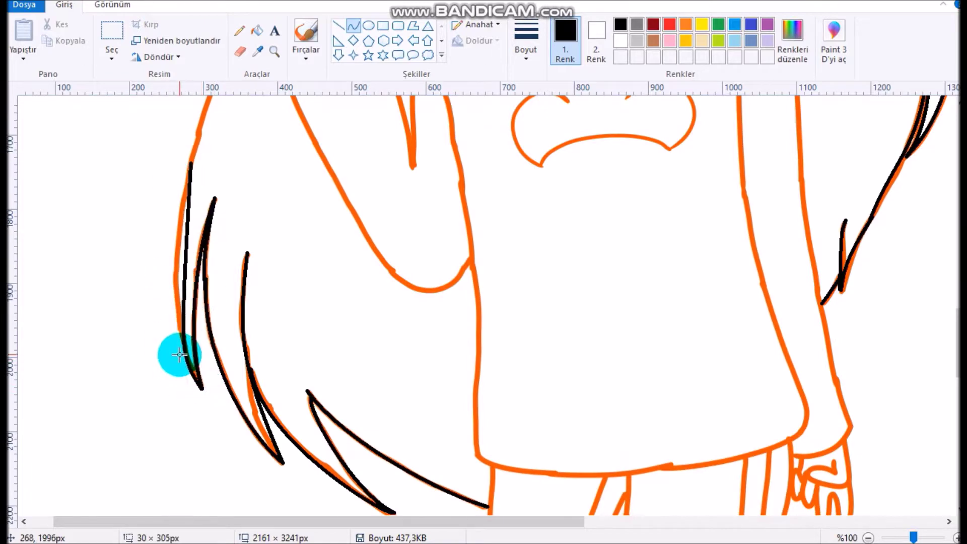
pyautogui.moveTo(956, 348); pyautogui.dragTo(956, 307)
pyautogui.moveTo(184, 421)
pyautogui.mouseDown()
pyautogui.moveTo(266, 183)
pyautogui.moveTo(205, 346)
pyautogui.mouseUp()
# Trace the hair edge above the raised hand and the jawline between the face-framing strands.
pyautogui.moveTo(957, 323)
pyautogui.mouseDown()
pyautogui.moveTo(946, 431)
pyautogui.moveTo(896, 292)
pyautogui.mouseUp()
pyautogui.moveTo(328, 168); pyautogui.dragTo(302, 330)
pyautogui.moveTo(308, 283)
pyautogui.mouseDown()
pyautogui.moveTo(322, 222)
pyautogui.moveTo(333, 217)
pyautogui.mouseUp()
pyautogui.moveTo(956, 315)
pyautogui.mouseDown()
pyautogui.moveTo(943, 405)
pyautogui.moveTo(947, 287)
pyautogui.mouseUp()
pyautogui.moveTo(742, 262)
pyautogui.mouseDown()
pyautogui.moveTo(399, 232)
pyautogui.moveTo(512, 340)
pyautogui.mouseUp()
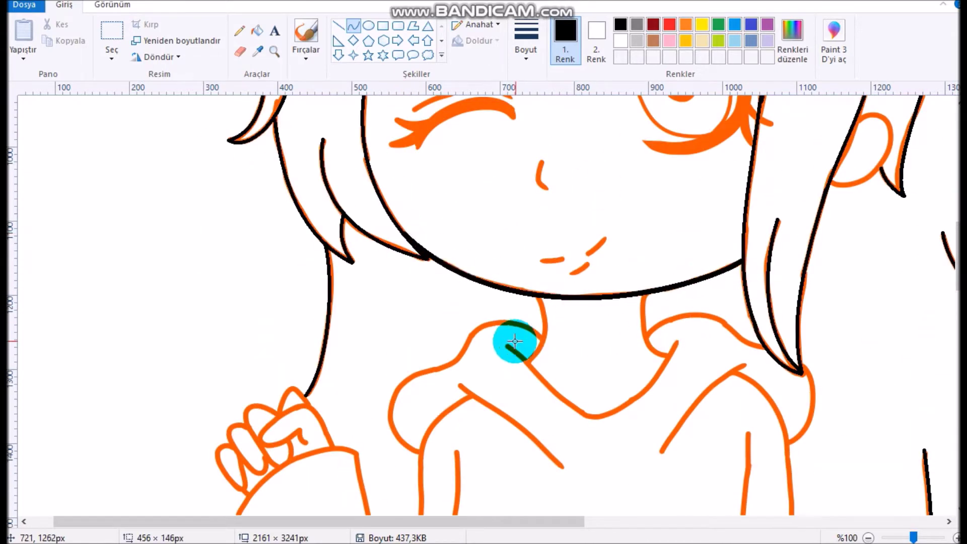
# Trace the rounded loop between the right-hand hair strands, the base of the nose and the first mouth line.
pyautogui.scroll(-4, 276, 261)
pyautogui.scroll(6, 604, 251)
pyautogui.moveTo(854, 191)
pyautogui.mouseDown()
pyautogui.moveTo(875, 233)
pyautogui.moveTo(859, 202)
pyautogui.moveTo(832, 251)
pyautogui.mouseUp()
pyautogui.scroll(-2, 955, 256)
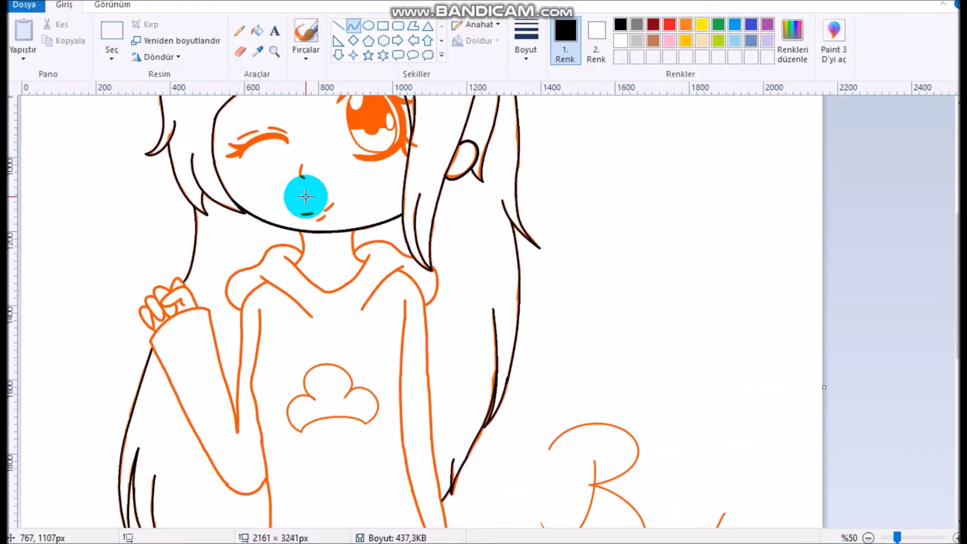
pyautogui.scroll(2, 306, 196)
# Trace both sides of the neck and the V-shaped neckline below the chin with black curves.
pyautogui.scroll(-5, 585, 123)
pyautogui.moveTo(583, 124); pyautogui.dragTo(568, 187)
pyautogui.moveTo(574, 156); pyautogui.dragTo(588, 151)
pyautogui.moveTo(681, 121)
pyautogui.mouseDown()
pyautogui.moveTo(702, 179)
pyautogui.moveTo(683, 151)
pyautogui.mouseUp()
pyautogui.moveTo(547, 173); pyautogui.dragTo(637, 245)
pyautogui.moveTo(636, 245); pyautogui.dragTo(718, 170)
pyautogui.moveTo(677, 207); pyautogui.dragTo(672, 244)
# Trace the two diagonal front folds and the upper contours of the hood on both sides of the neck.
pyautogui.moveTo(499, 212); pyautogui.dragTo(603, 293)
pyautogui.moveTo(697, 292); pyautogui.dragTo(786, 193)
pyautogui.moveTo(734, 233); pyautogui.dragTo(730, 231)
pyautogui.moveTo(584, 164)
pyautogui.mouseDown()
pyautogui.moveTo(550, 151)
pyautogui.moveTo(439, 205)
pyautogui.moveTo(446, 273)
pyautogui.mouseUp()
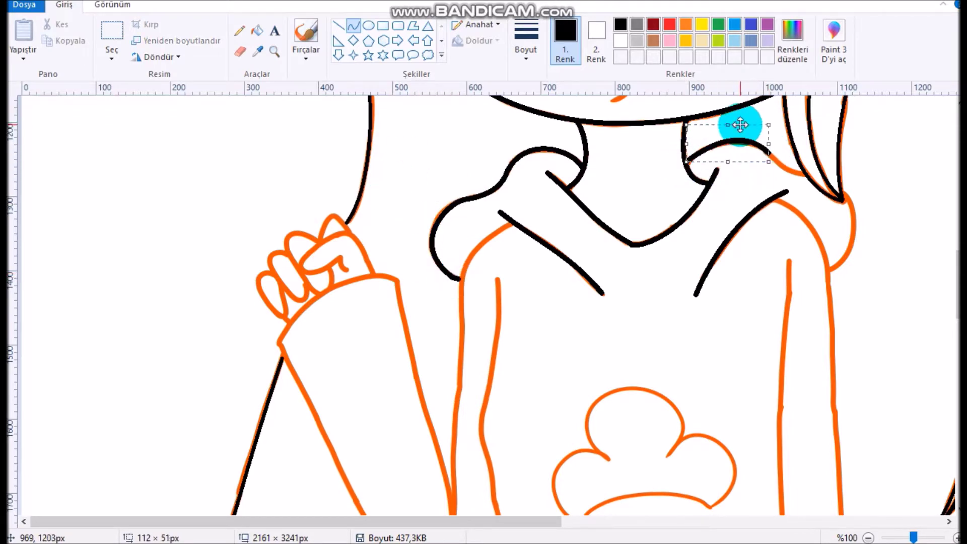
pyautogui.moveTo(632, 279); pyautogui.dragTo(805, 174)
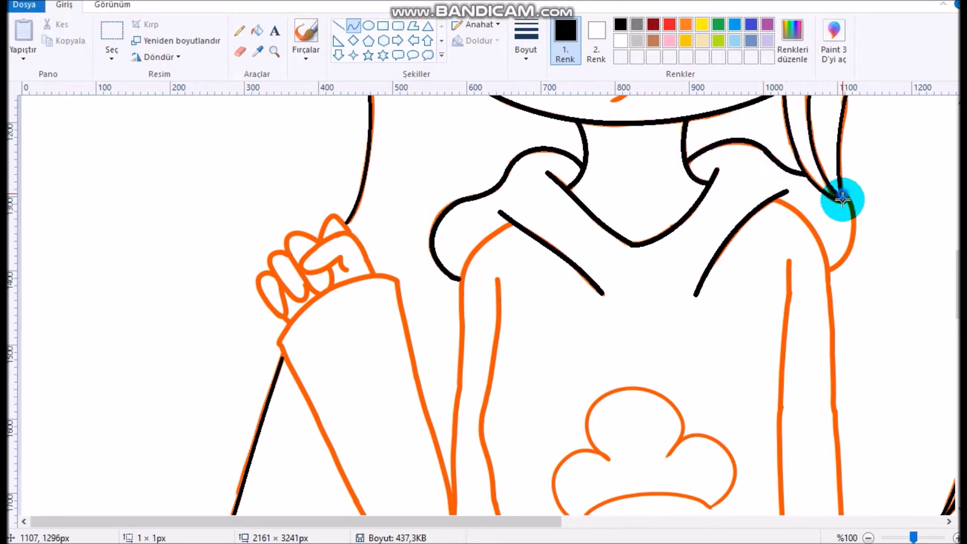
# Trace the hood's right outer edge, the left shoulder and upper sleeve, and the inner edge of the raised forearm.
pyautogui.scroll(-3, 944, 266)
pyautogui.moveTo(459, 274)
pyautogui.mouseDown()
pyautogui.moveTo(487, 149)
pyautogui.moveTo(464, 328)
pyautogui.mouseUp()
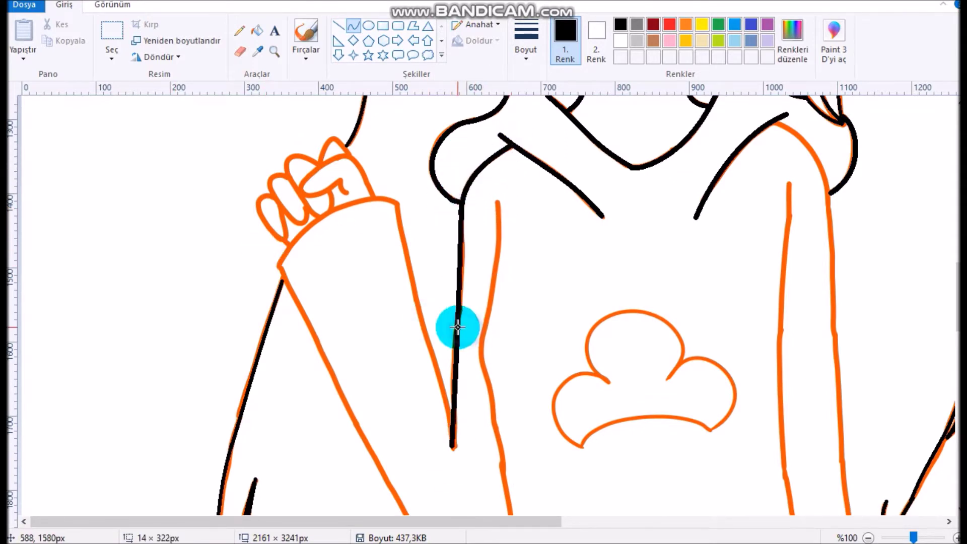
pyautogui.scroll(-3, 356, 134)
pyautogui.moveTo(396, 140)
pyautogui.mouseDown()
pyautogui.moveTo(460, 410)
pyautogui.moveTo(455, 401)
pyautogui.mouseUp()
pyautogui.moveTo(389, 193); pyautogui.dragTo(467, 400)
# Trace the raised arm's cuff, its outer forearm edge and the rounded elbow up to the torso.
pyautogui.moveTo(396, 140)
pyautogui.mouseDown()
pyautogui.moveTo(276, 205)
pyautogui.moveTo(222, 291)
pyautogui.mouseUp()
pyautogui.moveTo(280, 206); pyautogui.dragTo(385, 410)
pyautogui.moveTo(951, 301); pyautogui.dragTo(950, 346)
pyautogui.moveTo(386, 243)
pyautogui.mouseDown()
pyautogui.moveTo(475, 356)
pyautogui.moveTo(461, 335)
pyautogui.mouseUp()
pyautogui.moveTo(424, 289); pyautogui.dragTo(427, 328)
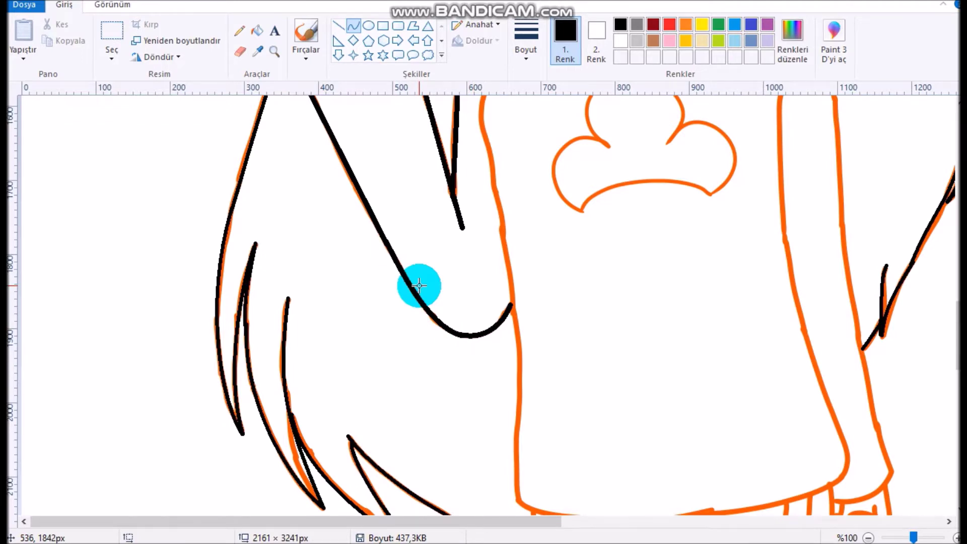
# Trace the left side of the torso from the armpit downward and the curved bottom hem of the top.
pyautogui.moveTo(948, 288); pyautogui.dragTo(948, 242)
pyautogui.moveTo(499, 218); pyautogui.dragTo(497, 198)
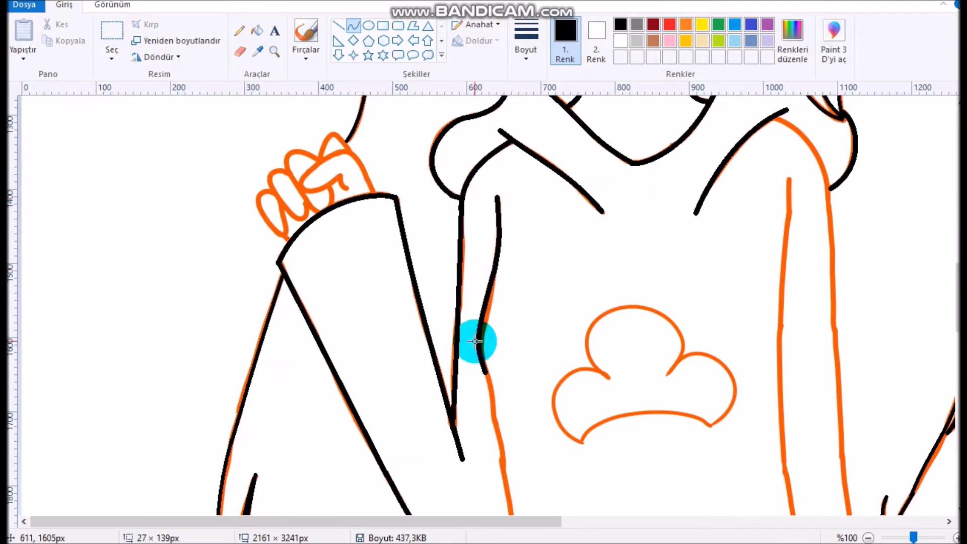
pyautogui.scroll(-3, 479, 252)
pyautogui.moveTo(483, 136); pyautogui.dragTo(512, 287)
pyautogui.scroll(-3, 537, 257)
pyautogui.moveTo(517, 235); pyautogui.dragTo(516, 358)
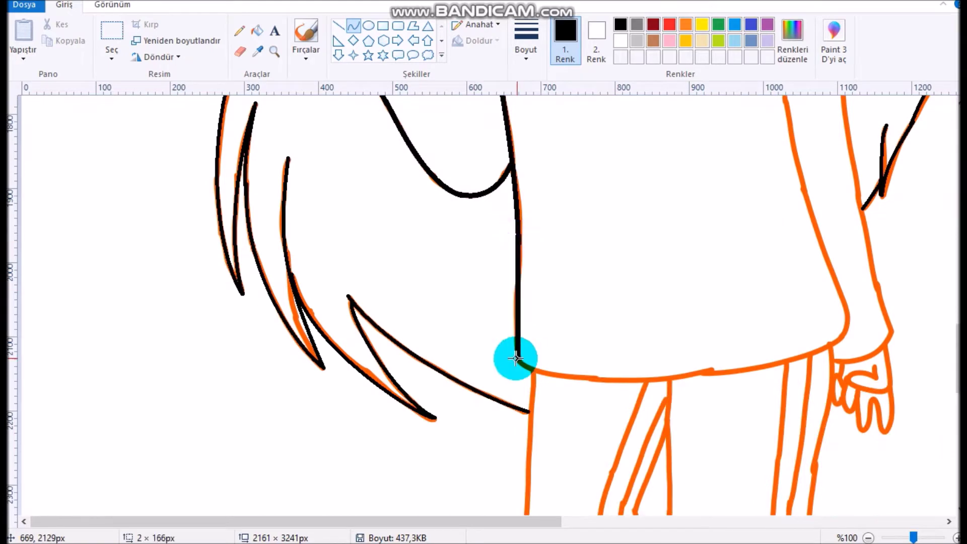
pyautogui.moveTo(841, 335)
pyautogui.mouseDown()
pyautogui.moveTo(750, 330)
pyautogui.moveTo(513, 352)
pyautogui.moveTo(598, 404)
pyautogui.moveTo(523, 339)
pyautogui.moveTo(531, 371)
pyautogui.moveTo(700, 378)
pyautogui.moveTo(840, 356)
pyautogui.moveTo(677, 373)
pyautogui.mouseUp()
# Trace the rounded right corner of the hem and the right side of the torso up toward the armpit.
pyautogui.scroll(3, 677, 372)
pyautogui.moveTo(856, 335); pyautogui.dragTo(842, 406)
pyautogui.scroll(3, 842, 406)
pyautogui.moveTo(816, 489); pyautogui.dragTo(771, 199)
# Trace the right shoulder, the outer edge of the lowered sleeve and its cuff with black curves.
pyautogui.scroll(3, 801, 434)
pyautogui.moveTo(834, 370); pyautogui.dragTo(835, 231)
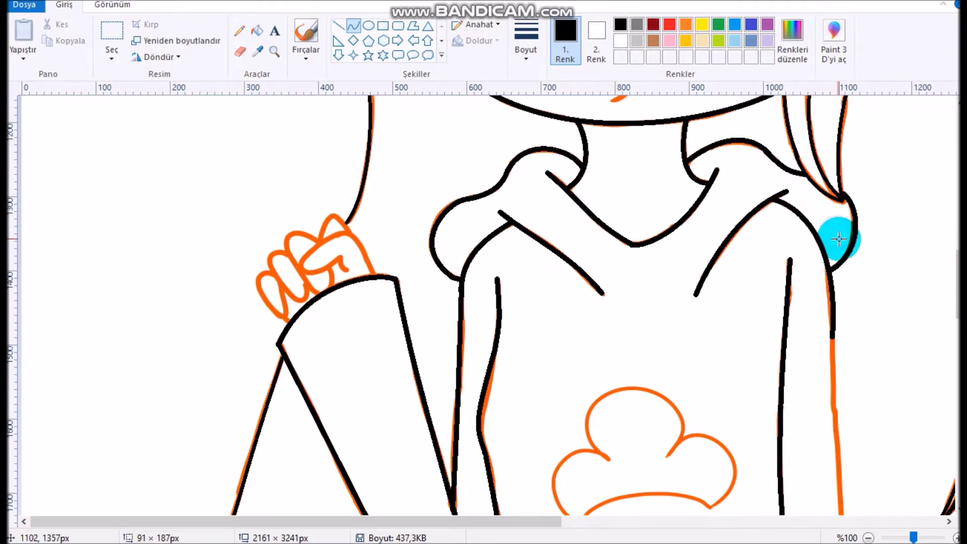
pyautogui.scroll(-3, 832, 144)
pyautogui.moveTo(832, 144); pyautogui.dragTo(860, 443)
pyautogui.scroll(-3, 951, 346)
pyautogui.moveTo(862, 242)
pyautogui.mouseDown()
pyautogui.moveTo(894, 370)
pyautogui.moveTo(835, 395)
pyautogui.mouseUp()
# Trace the centre line between the legs downward from the hem, undoing the extra stroke near the bottom.
pyautogui.scroll(-5, 952, 362)
pyautogui.moveTo(667, 98); pyautogui.dragTo(662, 471)
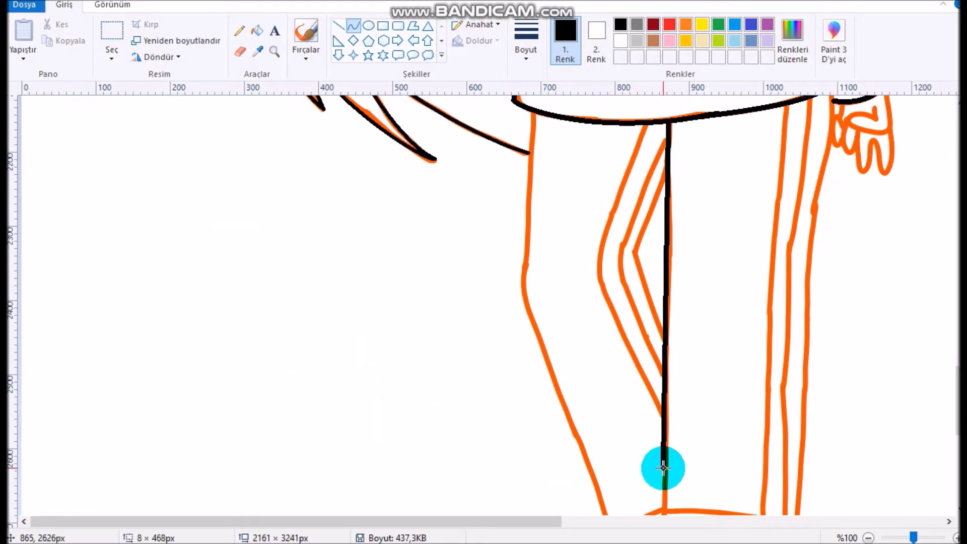
pyautogui.scroll(-3, 944, 371)
pyautogui.moveTo(663, 242)
pyautogui.mouseDown()
pyautogui.moveTo(678, 452)
pyautogui.moveTo(670, 454)
pyautogui.moveTo(690, 460)
pyautogui.mouseUp()
pyautogui.hotkey('ctrl', 'z')
# Trace the outer edge of the right leg from the hem down toward the ankle in black.
pyautogui.scroll(3, 952, 377)
pyautogui.scroll(1, 957, 377)
pyautogui.moveTo(816, 324); pyautogui.dragTo(832, 237)
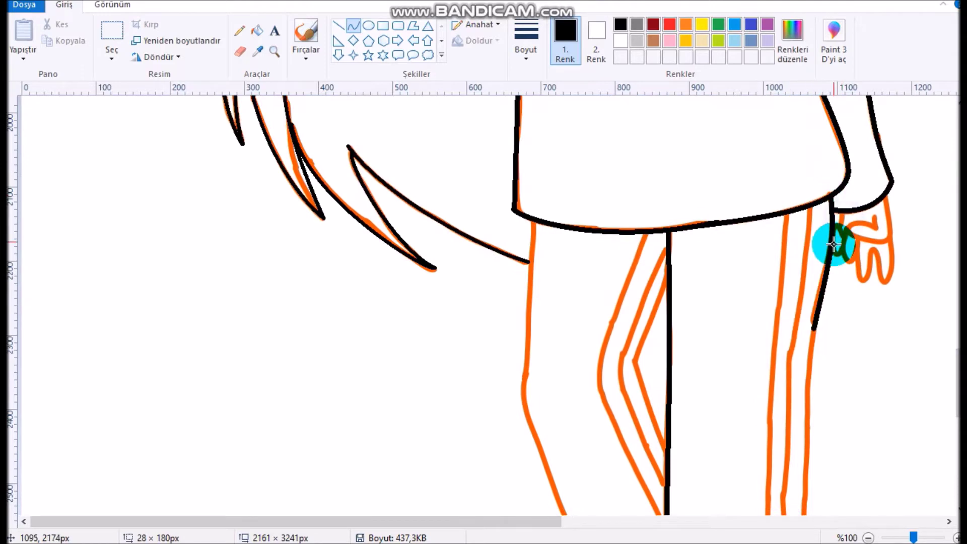
pyautogui.scroll(-3, 947, 356)
pyautogui.moveTo(773, 232)
pyautogui.mouseDown()
pyautogui.moveTo(806, 210)
pyautogui.moveTo(784, 309)
pyautogui.moveTo(719, 353)
pyautogui.mouseUp()
# Trace the innermost angled line beside the centre line of the left leg.
pyautogui.scroll(-1, 942, 428)
pyautogui.scroll(5, 668, 252)
pyautogui.moveTo(670, 257); pyautogui.dragTo(633, 341)
pyautogui.click(636, 342)
# Trace the outer edge of the left leg from the hem past the knee to the lower leg band.
pyautogui.moveTo(536, 209); pyautogui.dragTo(528, 334)
pyautogui.hotkey('ctrl', 'z')
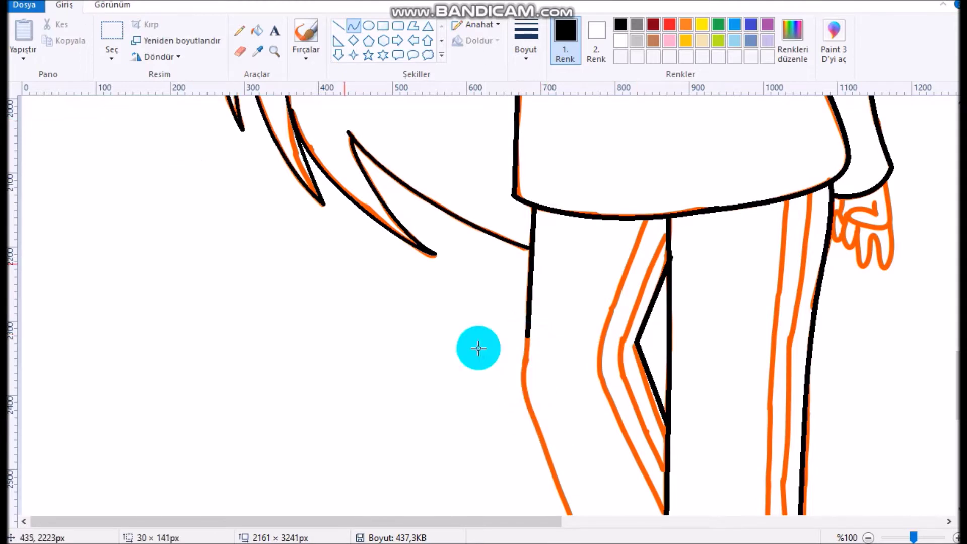
pyautogui.scroll(-3, 939, 399)
pyautogui.moveTo(615, 478)
pyautogui.mouseDown()
pyautogui.moveTo(539, 275)
pyautogui.moveTo(528, 174)
pyautogui.mouseUp()
pyautogui.moveTo(524, 250); pyautogui.dragTo(518, 231)
pyautogui.hotkey('ctrl', 'z')
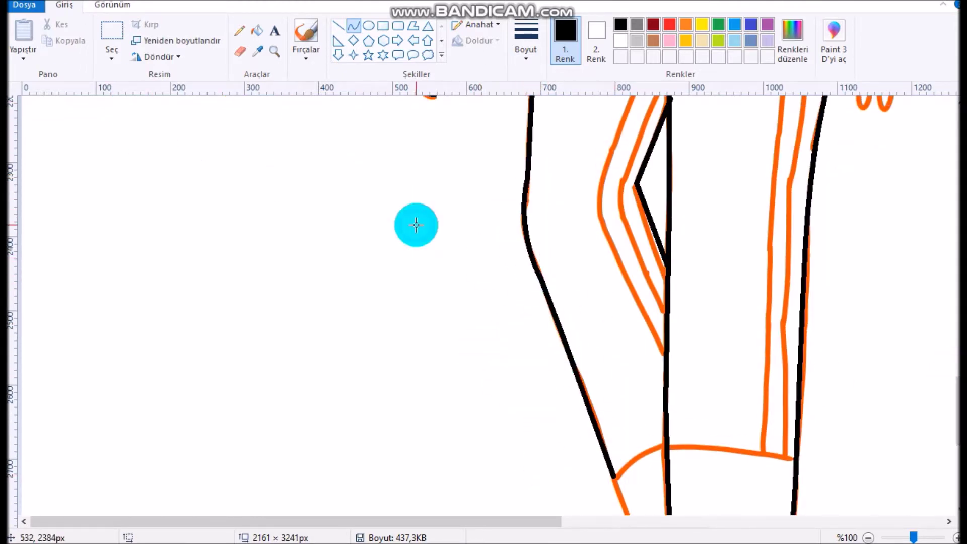
# Trace the lower ends of both legs with their curved toe arcs and sole lines in black.
pyautogui.scroll(-4, 611, 270)
pyautogui.moveTo(615, 277); pyautogui.dragTo(651, 390)
pyautogui.click(706, 407)
pyautogui.moveTo(695, 357); pyautogui.dragTo(658, 362)
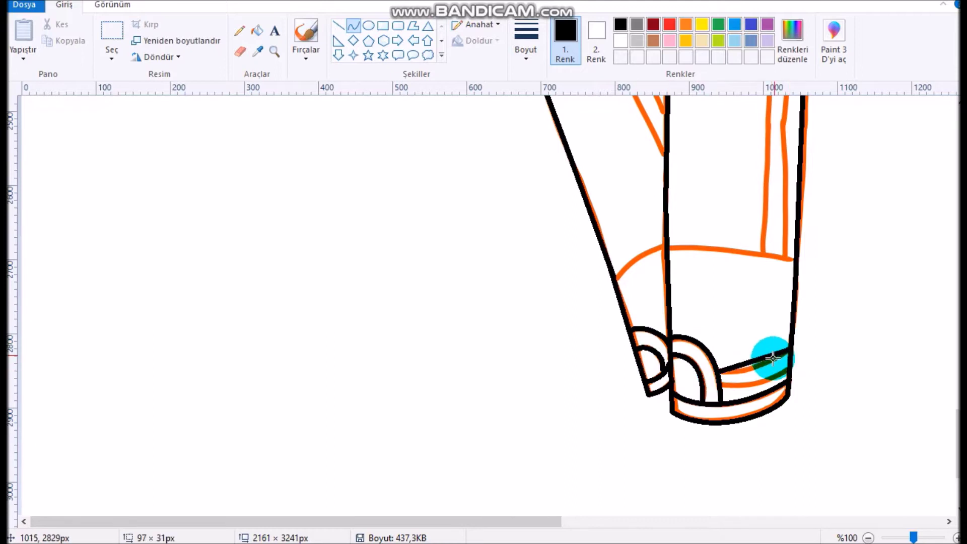
pyautogui.hotkey('ctrl', 'shift', 'd')
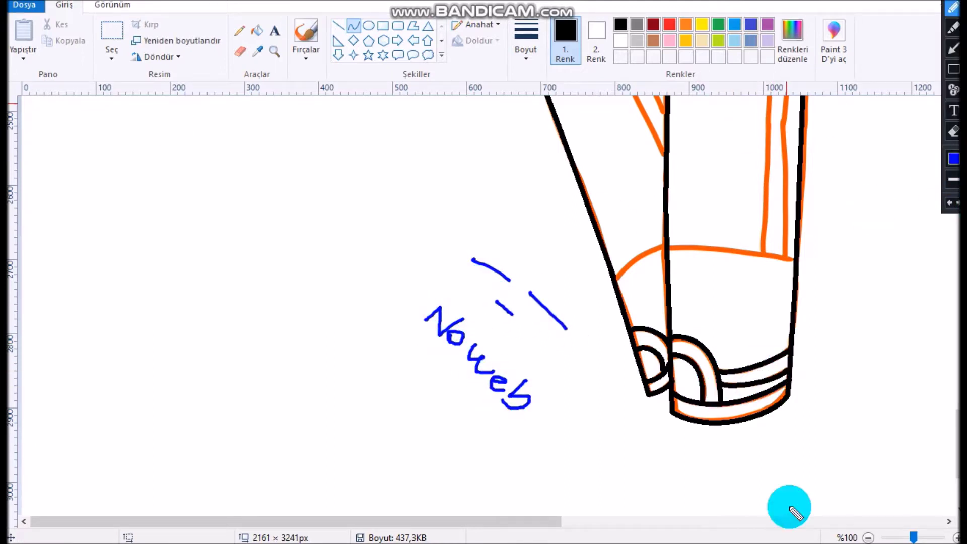
pyautogui.hotkey('ctrl', 'shift', 'd')
# Trace the band line across both lower legs and the remaining angled stripe lines on the left leg.
pyautogui.moveTo(668, 248)
pyautogui.mouseDown()
pyautogui.moveTo(792, 262)
pyautogui.moveTo(781, 254)
pyautogui.mouseUp()
pyautogui.moveTo(602, 287); pyautogui.dragTo(652, 248)
pyautogui.scroll(5, 652, 248)
pyautogui.moveTo(667, 169)
pyautogui.mouseDown()
pyautogui.moveTo(623, 275)
pyautogui.moveTo(555, 231)
pyautogui.moveTo(667, 408)
pyautogui.moveTo(604, 266)
pyautogui.moveTo(591, 309)
pyautogui.mouseUp()
# Trace the side stripe lines running down the right leg to the band above the foot.
pyautogui.moveTo(826, 109); pyautogui.dragTo(778, 326)
pyautogui.scroll(-3, 941, 406)
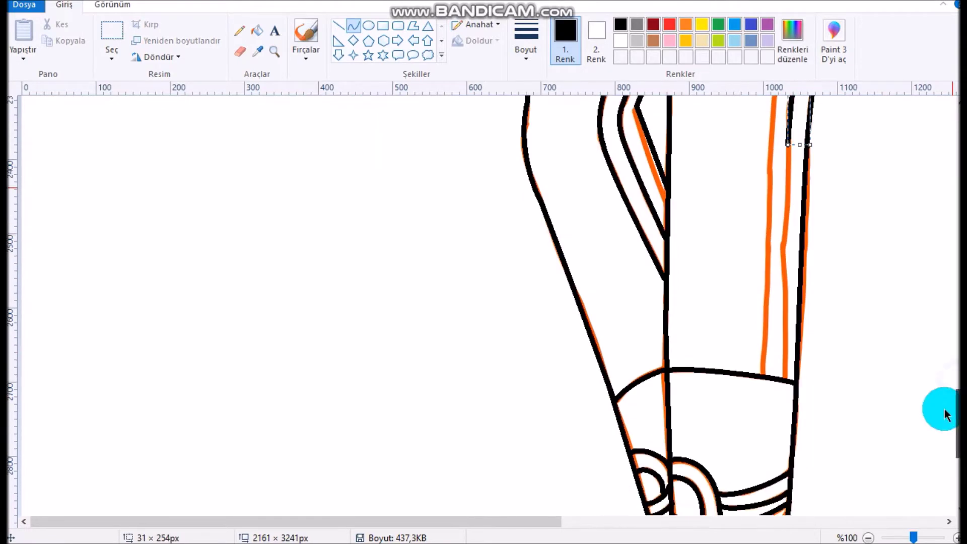
pyautogui.moveTo(785, 185)
pyautogui.mouseDown()
pyautogui.moveTo(786, 324)
pyautogui.moveTo(771, 162)
pyautogui.moveTo(771, 375)
pyautogui.mouseUp()
# Trace the palm crease, the back of the hand and the thumb's upper edge on the raised hand.
pyautogui.scroll(4, 784, 201)
pyautogui.scroll(13, 952, 386)
pyautogui.click(956, 537)
pyautogui.moveTo(675, 407); pyautogui.dragTo(664, 378)
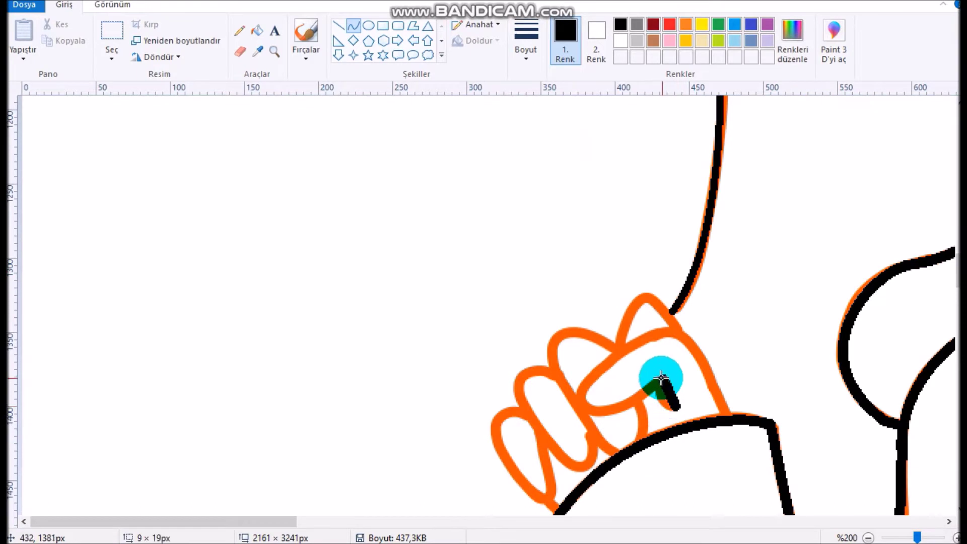
pyautogui.moveTo(673, 329); pyautogui.dragTo(731, 414)
pyautogui.moveTo(677, 330); pyautogui.dragTo(585, 388)
pyautogui.moveTo(629, 359); pyautogui.dragTo(648, 334)
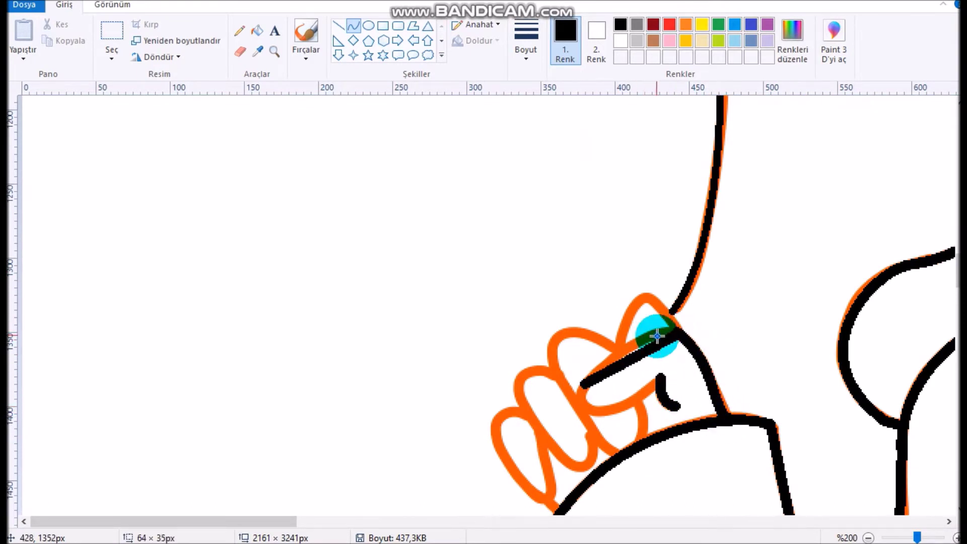
# Trace the curled fingers of the raised hand one after another with black curves.
pyautogui.scroll(-4, 670, 286)
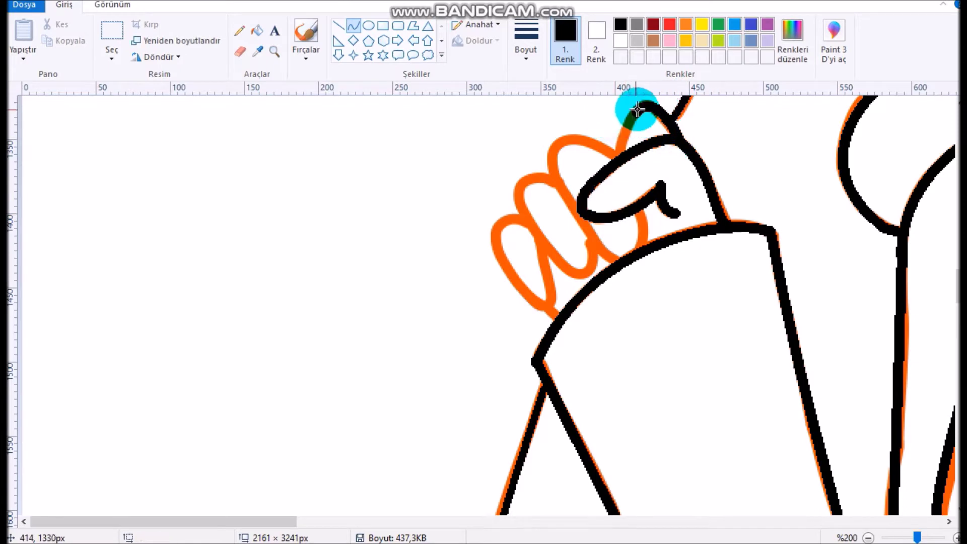
pyautogui.moveTo(580, 221); pyautogui.dragTo(551, 157)
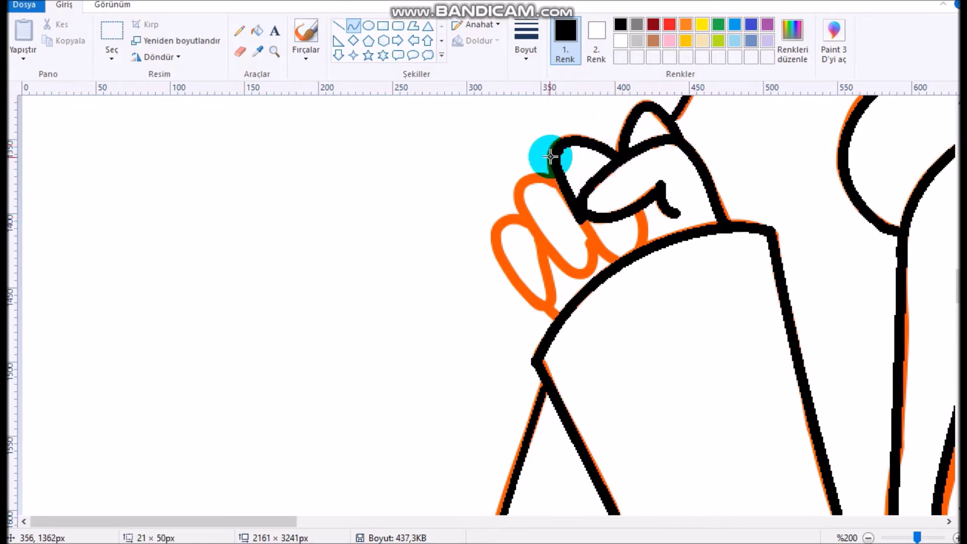
pyautogui.moveTo(593, 266); pyautogui.dragTo(521, 206)
pyautogui.moveTo(547, 171); pyautogui.dragTo(526, 178)
pyautogui.moveTo(530, 221); pyautogui.dragTo(515, 298)
# Trace the outer edge of the lowered hand and the thumb's contour with black curves.
pyautogui.scroll(-5, 778, 521)
pyautogui.scroll(5, 216, 514)
pyautogui.moveTo(217, 521); pyautogui.dragTo(504, 522)
pyautogui.scroll(-5, 850, 197)
pyautogui.moveTo(745, 115); pyautogui.dragTo(718, 233)
pyautogui.moveTo(741, 151)
pyautogui.mouseDown()
pyautogui.moveTo(671, 263)
pyautogui.moveTo(647, 213)
pyautogui.mouseUp()
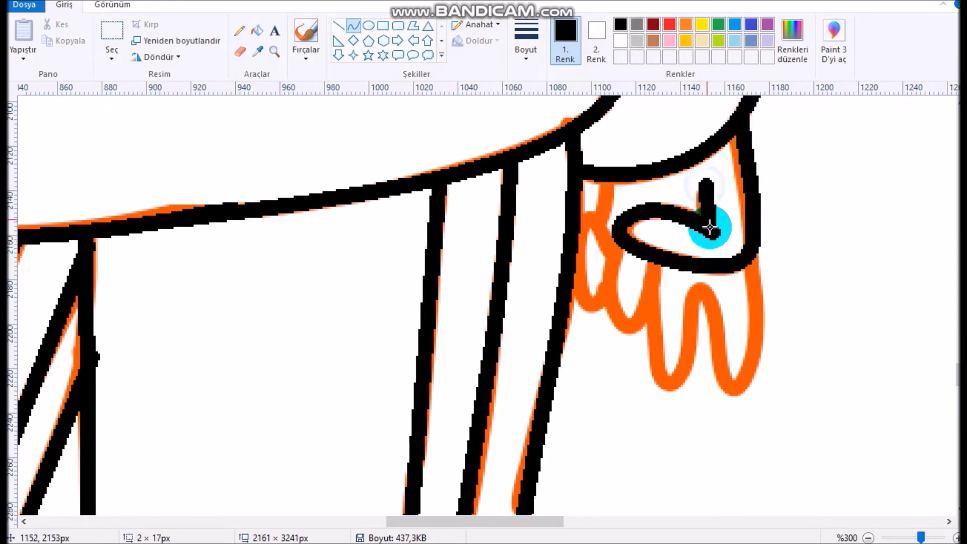
# Trace the four hanging fingers of the lowered hand with black curves, including the gaps between them.
pyautogui.moveTo(615, 244); pyautogui.dragTo(585, 305)
pyautogui.moveTo(597, 282); pyautogui.dragTo(587, 220)
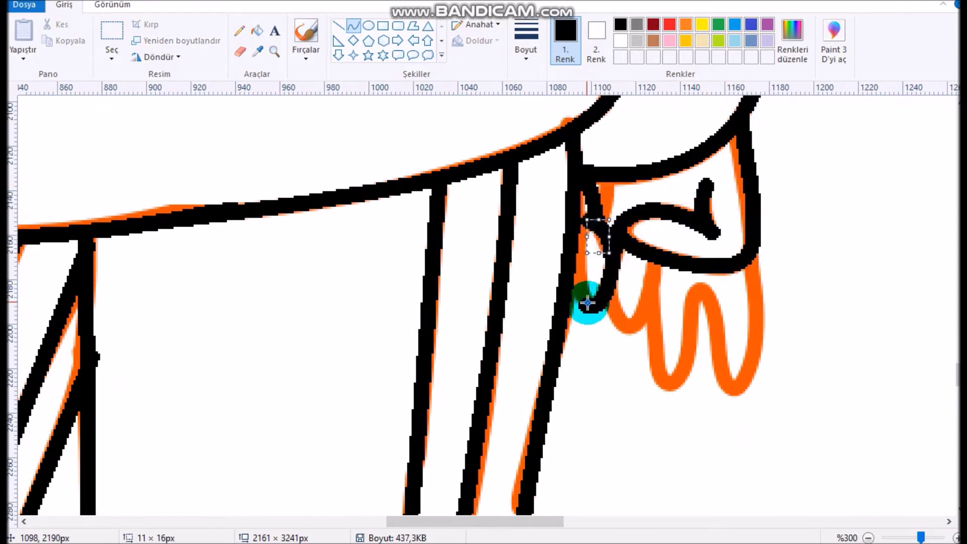
pyautogui.moveTo(572, 271); pyautogui.dragTo(589, 267)
pyautogui.moveTo(659, 264); pyautogui.dragTo(621, 328)
pyautogui.moveTo(649, 302); pyautogui.dragTo(641, 324)
pyautogui.moveTo(751, 230); pyautogui.dragTo(716, 308)
pyautogui.moveTo(736, 393); pyautogui.dragTo(712, 373)
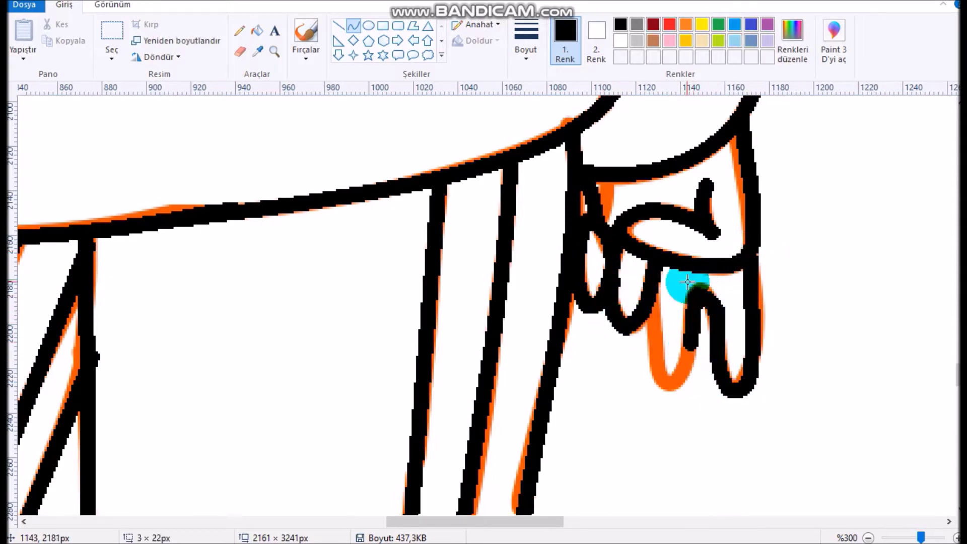
pyautogui.moveTo(658, 272); pyautogui.dragTo(673, 388)
pyautogui.moveTo(665, 353); pyautogui.dragTo(653, 357)
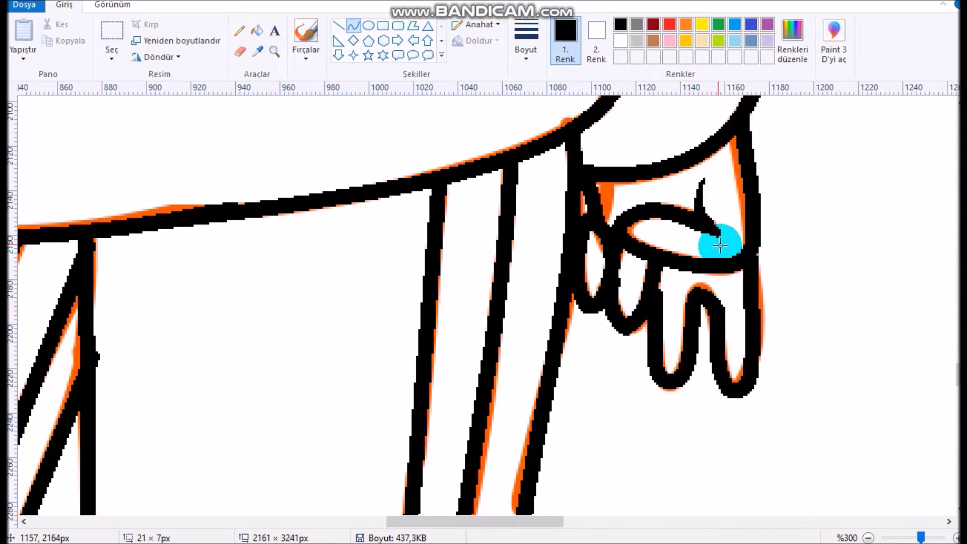
# Taper the ends of the palm crease and hoodie fold lines with white curves and trim the bump on the leg line.
pyautogui.hscroll(-10, 626, 524)
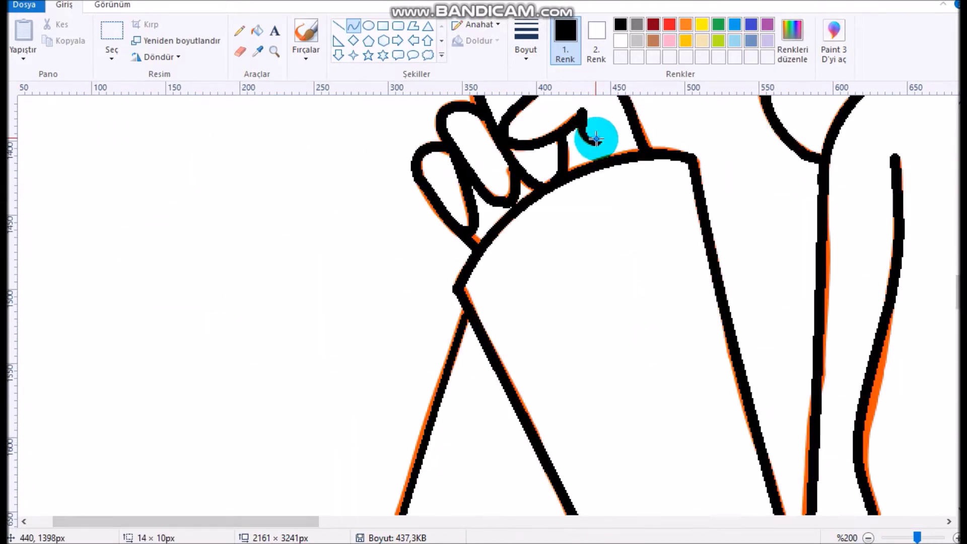
pyautogui.scroll(1, 579, 222)
pyautogui.moveTo(286, 522); pyautogui.dragTo(519, 521)
pyautogui.moveTo(506, 258); pyautogui.dragTo(461, 331)
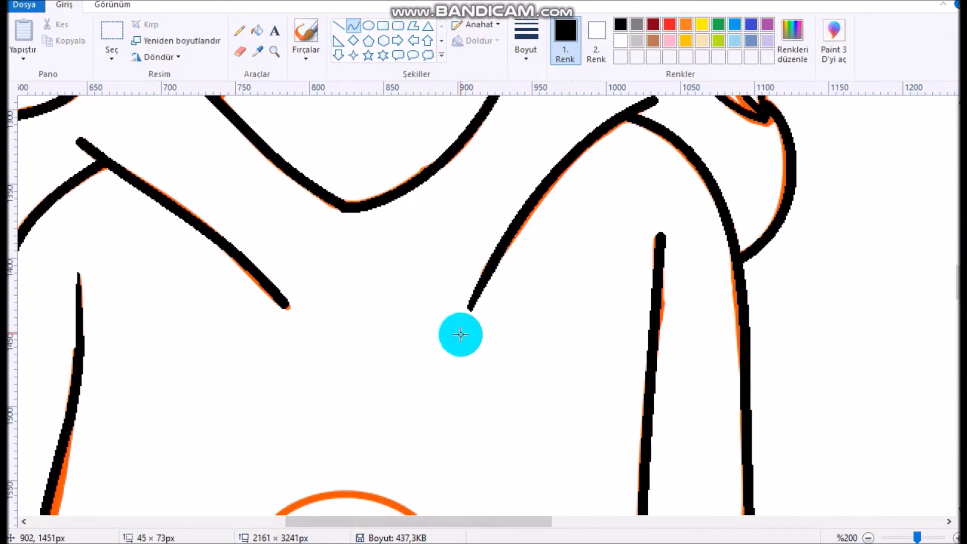
pyautogui.moveTo(288, 305); pyautogui.dragTo(171, 218)
pyautogui.scroll(3, 547, 195)
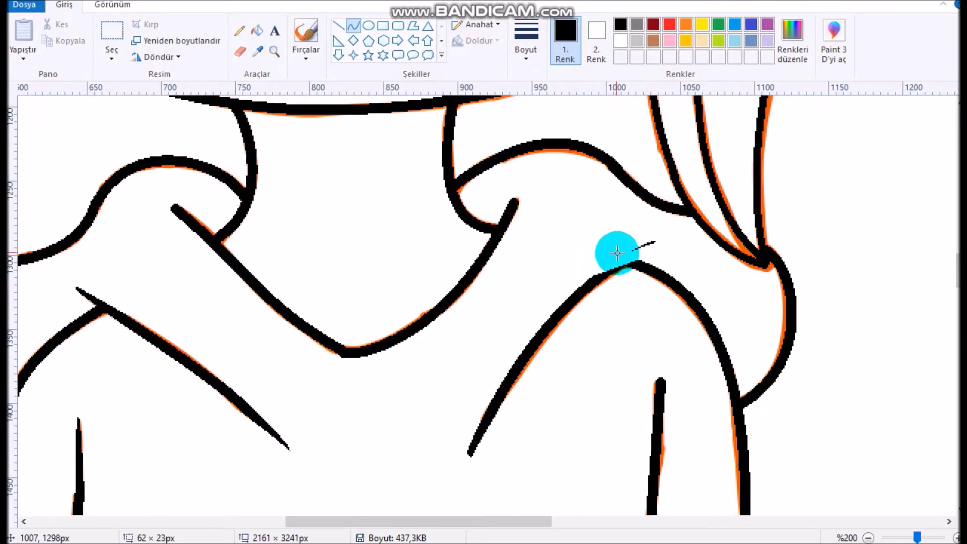
pyautogui.moveTo(956, 267); pyautogui.dragTo(951, 400)
pyautogui.moveTo(435, 170); pyautogui.dragTo(435, 187)
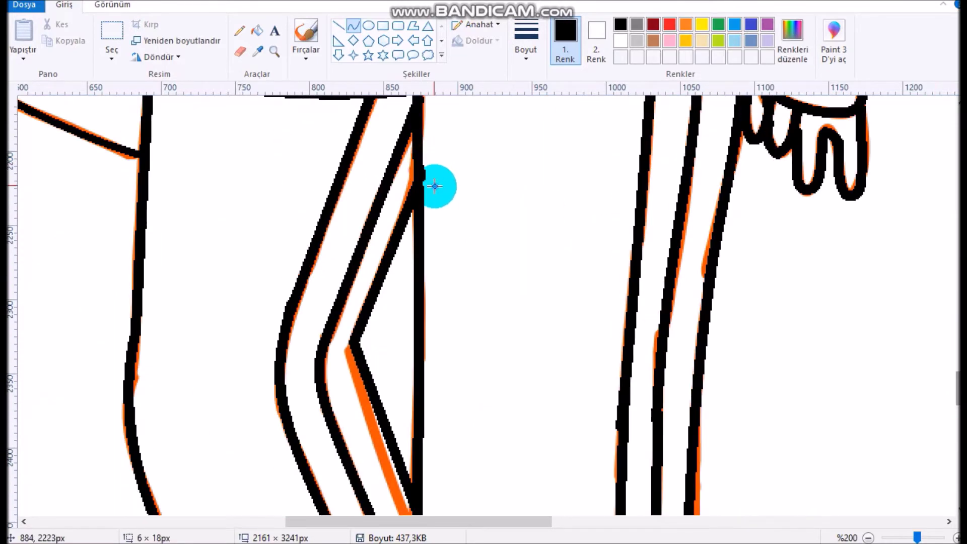
# Trace the open eye's upper and lower lid contours and the side of its iris with black curves.
pyautogui.moveTo(956, 388)
pyautogui.mouseDown()
pyautogui.moveTo(935, 249)
pyautogui.moveTo(943, 205)
pyautogui.mouseUp()
pyautogui.moveTo(384, 233)
pyautogui.mouseDown()
pyautogui.moveTo(578, 222)
pyautogui.moveTo(614, 237)
pyautogui.mouseUp()
pyautogui.moveTo(683, 326)
pyautogui.mouseDown()
pyautogui.moveTo(633, 292)
pyautogui.moveTo(594, 417)
pyautogui.moveTo(507, 449)
pyautogui.mouseUp()
pyautogui.moveTo(383, 239); pyautogui.dragTo(589, 174)
pyautogui.moveTo(456, 148)
pyautogui.mouseDown()
pyautogui.moveTo(631, 447)
pyautogui.moveTo(566, 404)
pyautogui.moveTo(585, 443)
pyautogui.moveTo(530, 231)
pyautogui.moveTo(444, 201)
pyautogui.moveTo(509, 439)
pyautogui.mouseUp()
# Change the line thickness and complete the open eye's iris outline, lower lid and outer lashes in black.
pyautogui.click(240, 31)
pyautogui.click(353, 26)
pyautogui.moveTo(520, 320)
pyautogui.mouseDown()
pyautogui.moveTo(593, 330)
pyautogui.moveTo(410, 158)
pyautogui.moveTo(407, 347)
pyautogui.moveTo(388, 327)
pyautogui.mouseUp()
pyautogui.click(526, 45)
pyautogui.click(559, 114)
pyautogui.moveTo(535, 173); pyautogui.dragTo(577, 441)
pyautogui.moveTo(576, 441); pyautogui.dragTo(691, 370)
pyautogui.moveTo(597, 156); pyautogui.dragTo(652, 119)
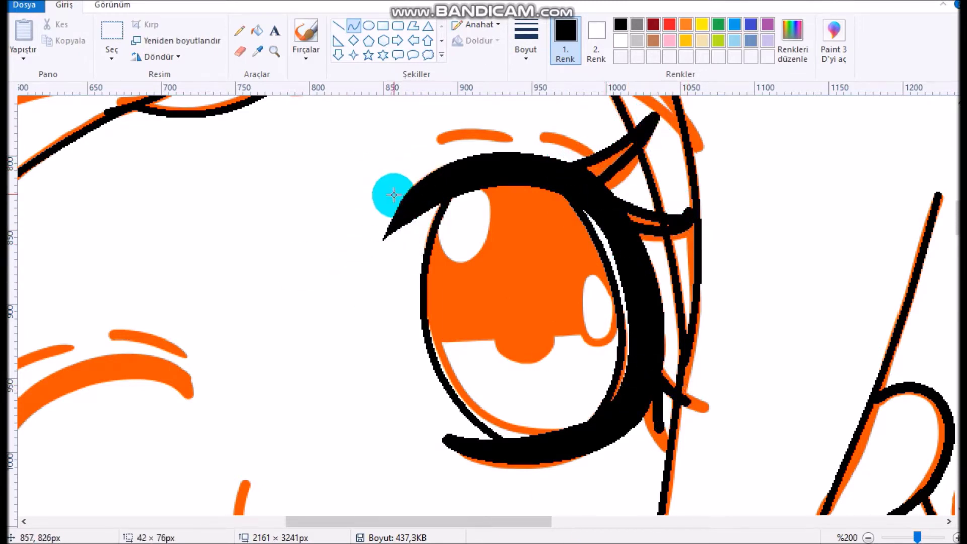
# Trace the winking eye's lid and lashes in black, and trim the open eye's upper lash tip with white.
pyautogui.hscroll(-5, 443, 403)
pyautogui.moveTo(449, 392); pyautogui.dragTo(259, 456)
pyautogui.moveTo(282, 434)
pyautogui.mouseDown()
pyautogui.moveTo(302, 378)
pyautogui.moveTo(460, 342)
pyautogui.moveTo(282, 403)
pyautogui.mouseUp()
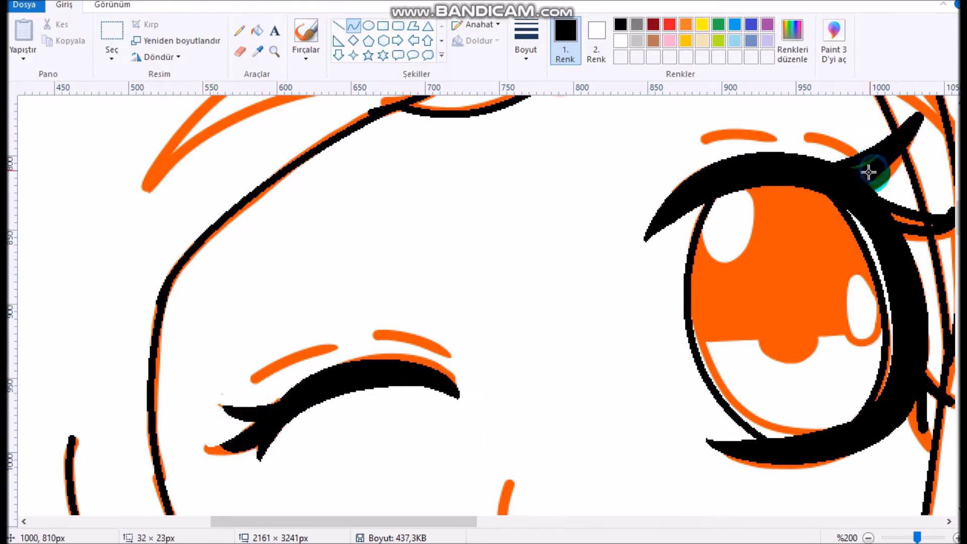
pyautogui.scroll(2, 811, 159)
pyautogui.hscroll(3, 811, 158)
pyautogui.moveTo(800, 171); pyautogui.dragTo(811, 159)
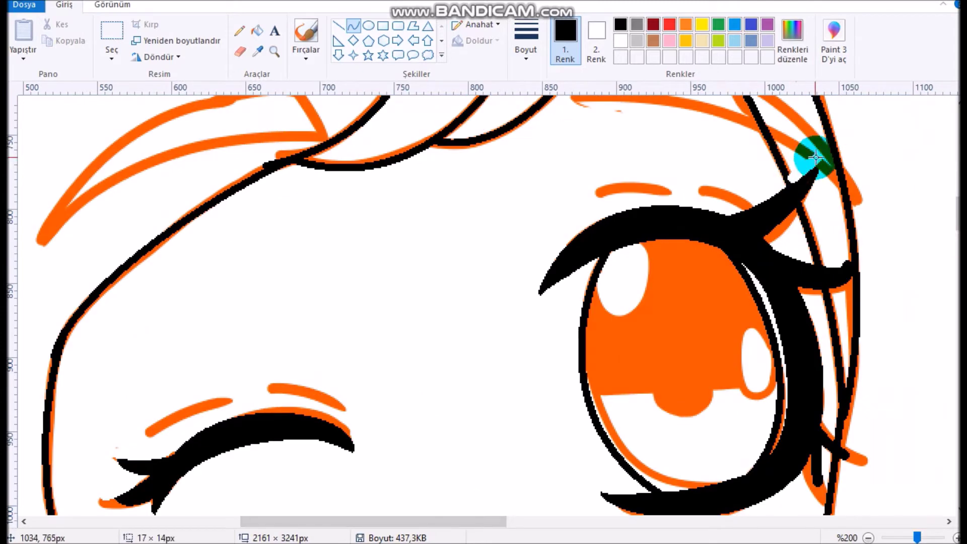
# Draw the thin eyelid crease lines above the winking eye and above the open eye.
pyautogui.scroll(-3, 588, 335)
pyautogui.moveTo(226, 246); pyautogui.dragTo(185, 257)
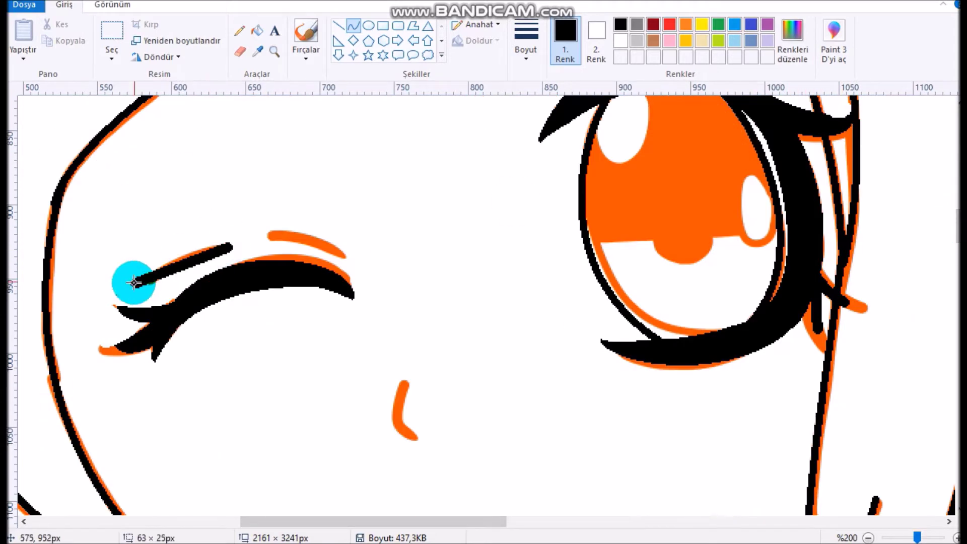
pyautogui.moveTo(321, 260); pyautogui.dragTo(322, 260)
pyautogui.scroll(4, 482, 272)
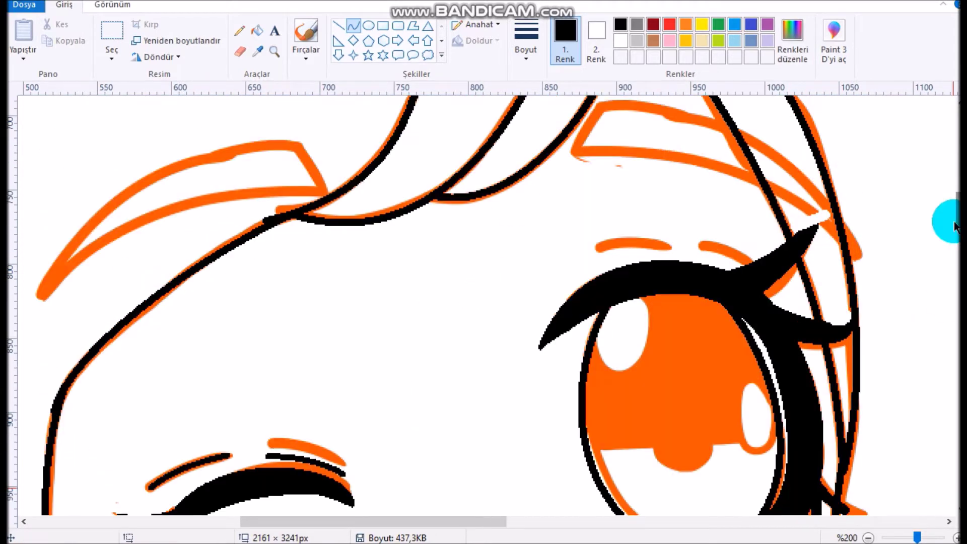
pyautogui.moveTo(610, 259); pyautogui.dragTo(583, 253)
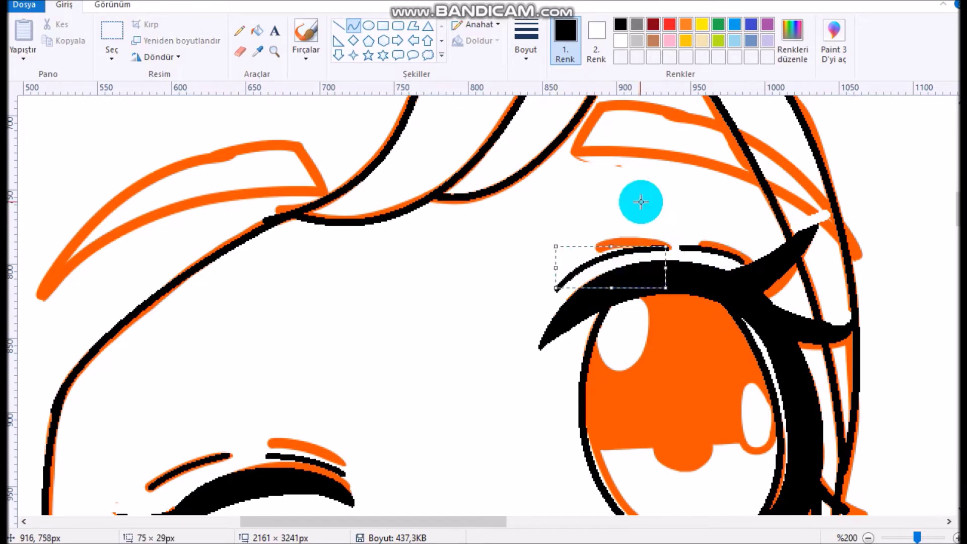
# Trace the lower and upper edges of the eyebrow above the winking eye with black curves.
pyautogui.hscroll(-2, 381, 144)
pyautogui.moveTo(410, 193); pyautogui.dragTo(129, 297)
pyautogui.moveTo(252, 242); pyautogui.dragTo(201, 194)
pyautogui.moveTo(129, 297); pyautogui.dragTo(383, 142)
pyautogui.moveTo(211, 236); pyautogui.dragTo(161, 176)
# Trace the eyebrow above the open eye with black curves.
pyautogui.scroll(2, 660, 235)
pyautogui.moveTo(689, 196)
pyautogui.mouseDown()
pyautogui.moveTo(660, 235)
pyautogui.moveTo(946, 339)
pyautogui.mouseUp()
pyautogui.moveTo(806, 282)
pyautogui.mouseDown()
pyautogui.moveTo(633, 188)
pyautogui.moveTo(942, 346)
pyautogui.mouseUp()
pyautogui.moveTo(816, 217)
pyautogui.mouseDown()
pyautogui.moveTo(781, 201)
pyautogui.moveTo(808, 182)
pyautogui.mouseUp()
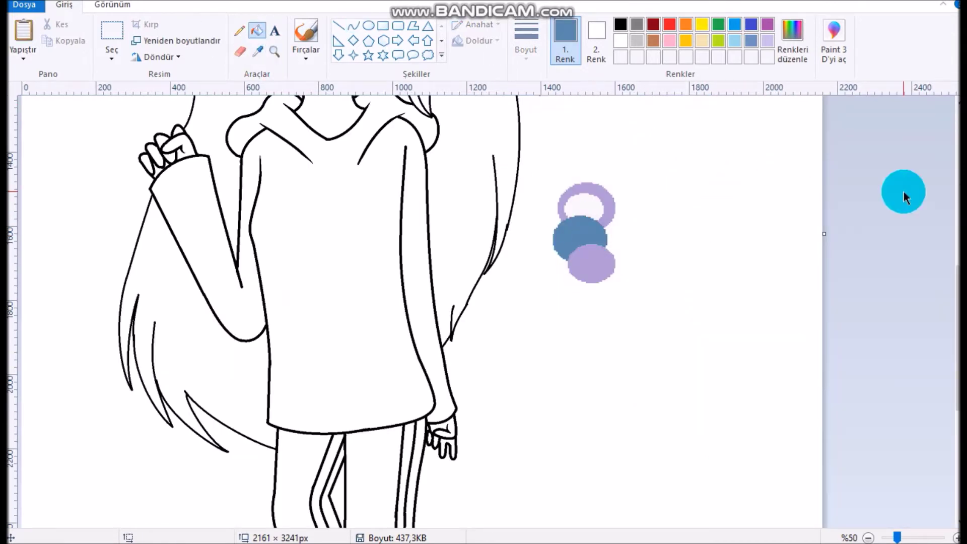
# Fill both trouser legs with steel blue, leaving the side stripes white.
pyautogui.scroll(-5, 904, 197)
pyautogui.click(372, 403)
pyautogui.click(303, 403)
# Sample lavender from the colour swatches and fill the bands on the shoes with it.
pyautogui.scroll(8, 403, 303)
pyautogui.click(258, 50)
pyautogui.click(589, 371)
pyautogui.scroll(-10, 590, 371)
pyautogui.click(394, 374)
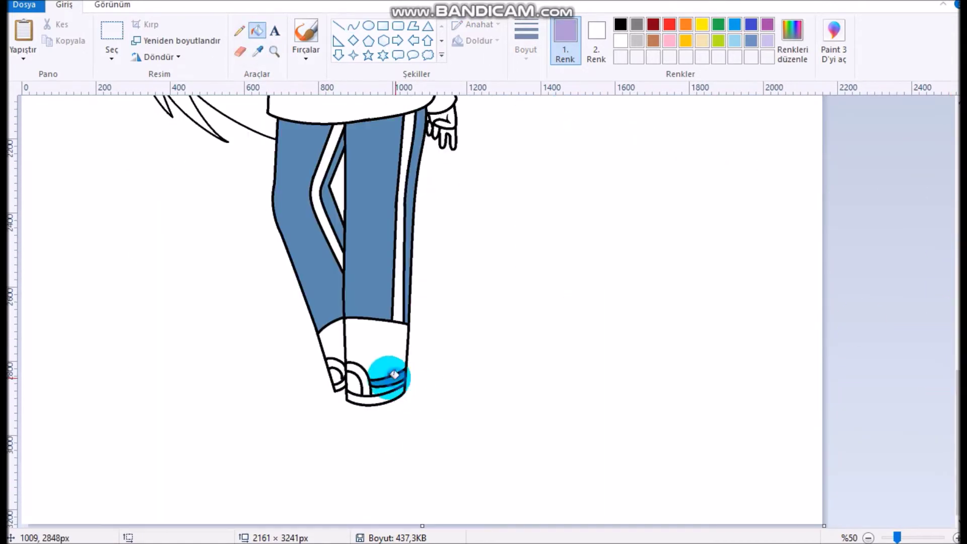
# Sample the off-white from the colour swatches and fill the hoodie's body and sleeves with it.
pyautogui.scroll(6, 830, 386)
pyautogui.click(258, 50)
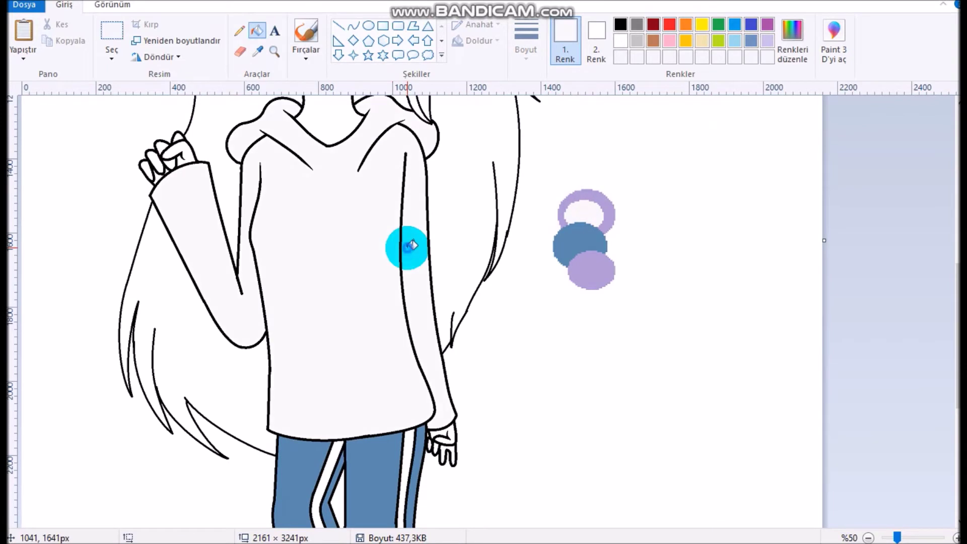
pyautogui.click(112, 59)
pyautogui.click(132, 143)
# Draw lavender seam curves from the hood to both armpits and fill the sleeve areas with lavender.
pyautogui.click(354, 25)
pyautogui.scroll(1, 535, 167)
pyautogui.moveTo(529, 167); pyautogui.dragTo(568, 292)
pyautogui.moveTo(308, 183); pyautogui.dragTo(280, 292)
pyautogui.click(257, 30)
pyautogui.click(272, 353)
pyautogui.click(595, 353)
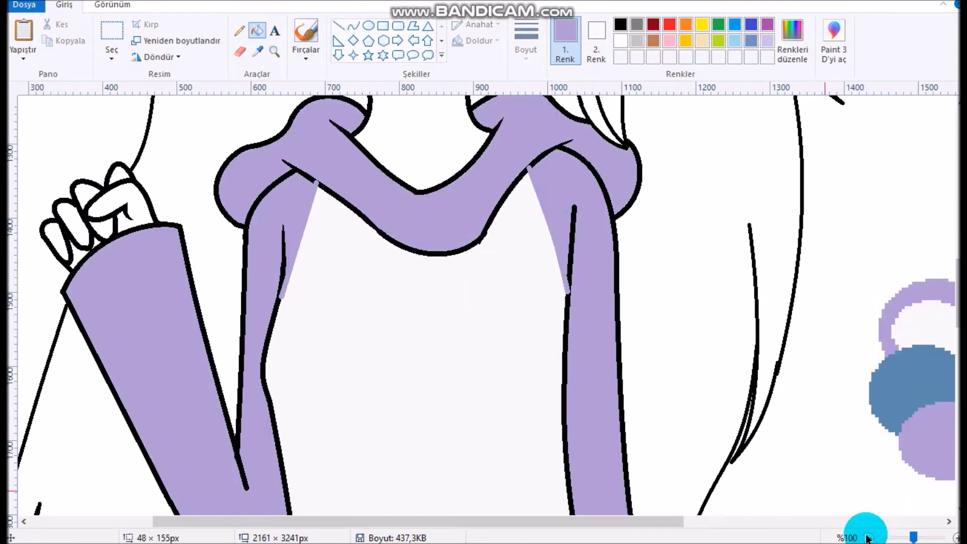
# Place a round green colour sample beside the existing colour swatches.
pyautogui.click(868, 538)
pyautogui.click(111, 50)
pyautogui.click(170, 192)
pyautogui.scroll(-4, 431, 112)
pyautogui.click(354, 25)
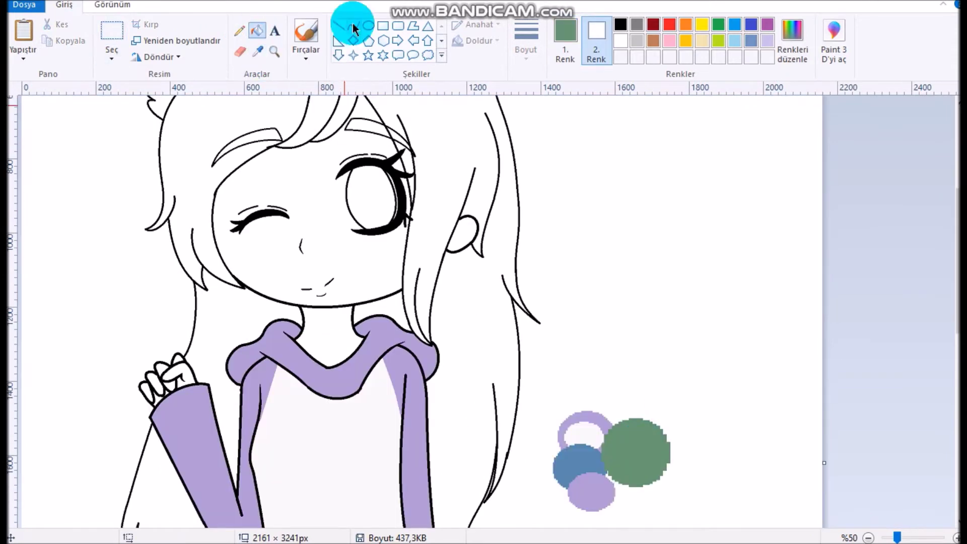
pyautogui.scroll(1, 705, 326)
pyautogui.scroll(-5, 705, 326)
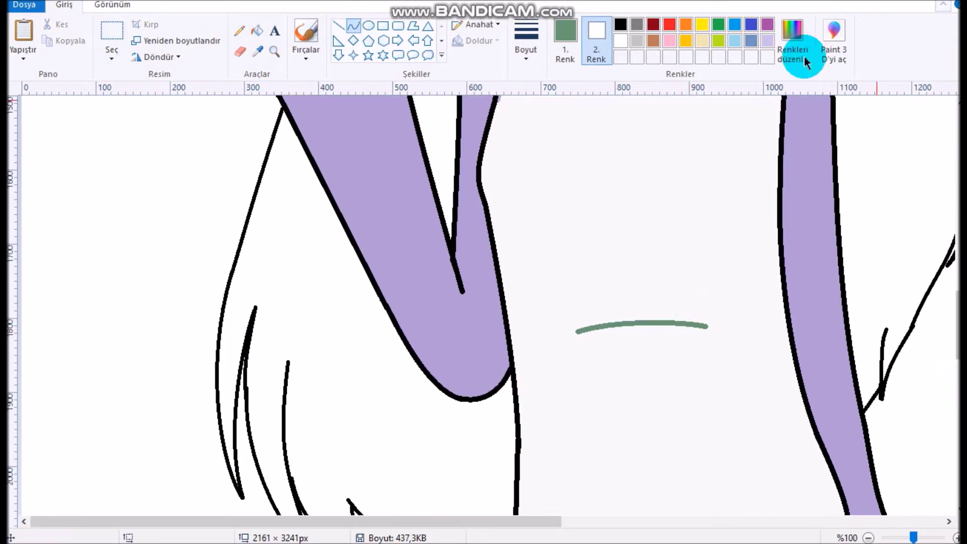
pyautogui.moveTo(666, 249); pyautogui.dragTo(630, 237)
pyautogui.moveTo(604, 281)
pyautogui.mouseDown()
pyautogui.moveTo(576, 324)
pyautogui.moveTo(554, 302)
pyautogui.mouseUp()
pyautogui.click(559, 297)
pyautogui.moveTo(660, 279)
pyautogui.mouseDown()
pyautogui.moveTo(708, 327)
pyautogui.moveTo(654, 287)
pyautogui.mouseUp()
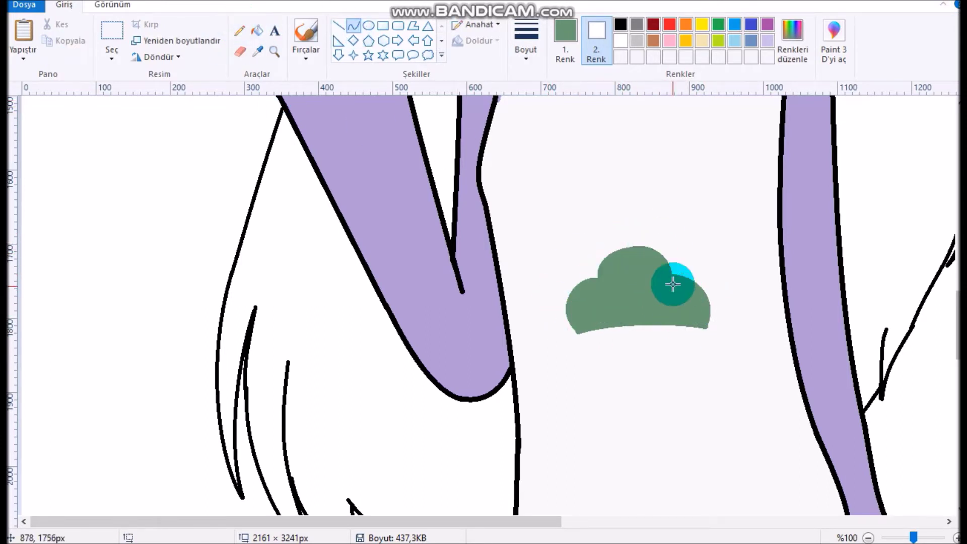
pyautogui.moveTo(675, 274); pyautogui.dragTo(593, 276)
pyautogui.moveTo(635, 275); pyautogui.dragTo(579, 218)
pyautogui.click(256, 30)
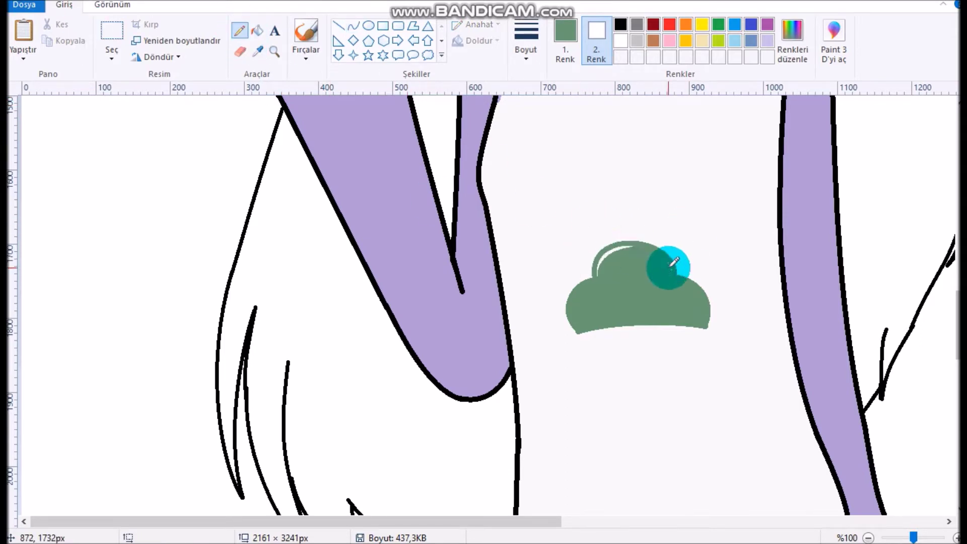
pyautogui.click(355, 26)
pyautogui.moveTo(705, 328); pyautogui.dragTo(697, 274)
pyautogui.click(240, 30)
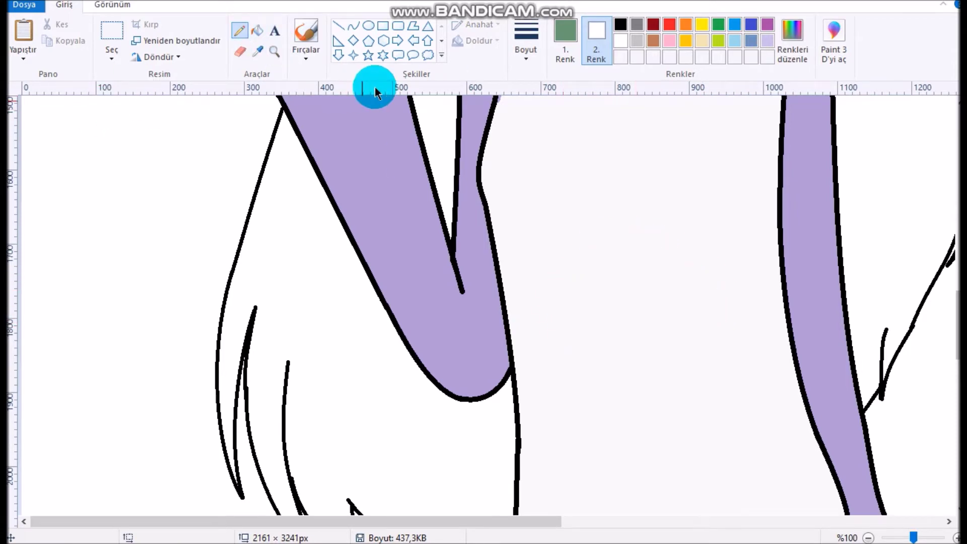
# Draw a three-lobed emblem with an arched lower edge on the hoodie's front using green curves and fill it green.
pyautogui.moveTo(712, 328); pyautogui.dragTo(628, 252)
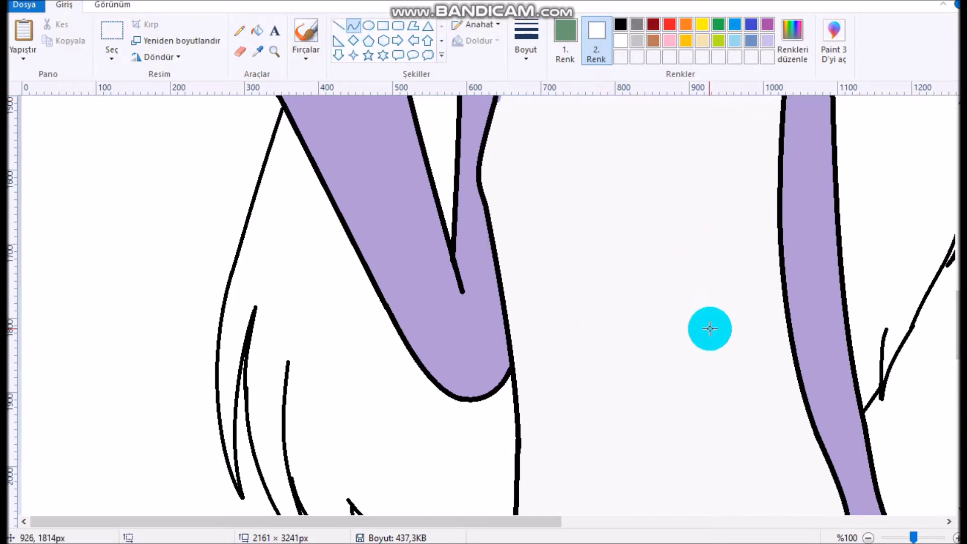
pyautogui.moveTo(578, 331)
pyautogui.mouseDown()
pyautogui.moveTo(712, 300)
pyautogui.moveTo(734, 317)
pyautogui.moveTo(704, 324)
pyautogui.moveTo(744, 291)
pyautogui.moveTo(573, 298)
pyautogui.mouseUp()
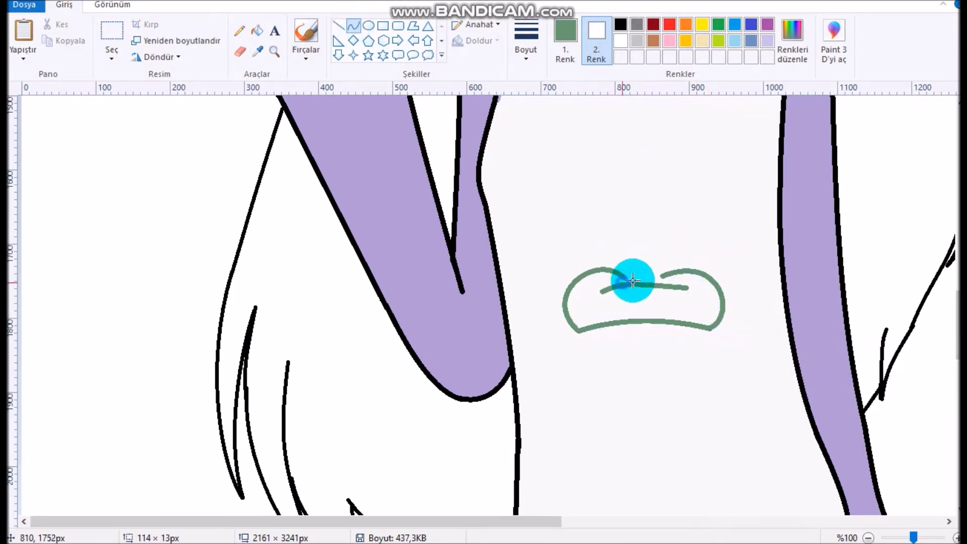
pyautogui.moveTo(683, 293)
pyautogui.mouseDown()
pyautogui.moveTo(618, 294)
pyautogui.moveTo(583, 227)
pyautogui.mouseUp()
pyautogui.click(257, 30)
pyautogui.click(640, 297)
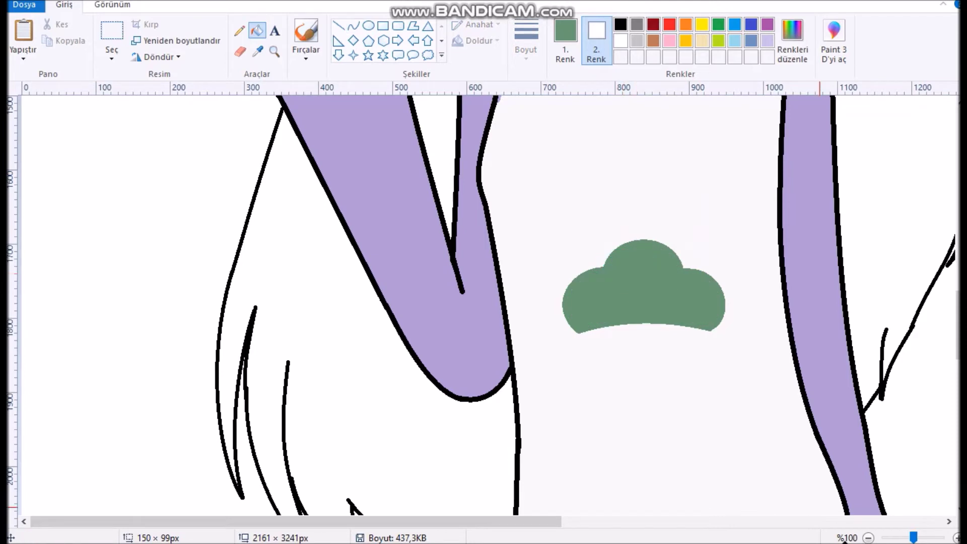
# Define a darker green and draw two short fold curves where the emblem's lobes meet.
pyautogui.click(868, 538)
pyautogui.moveTo(957, 504)
pyautogui.mouseDown()
pyautogui.moveTo(958, 272)
pyautogui.moveTo(957, 332)
pyautogui.mouseUp()
pyautogui.click(566, 41)
pyautogui.click(353, 25)
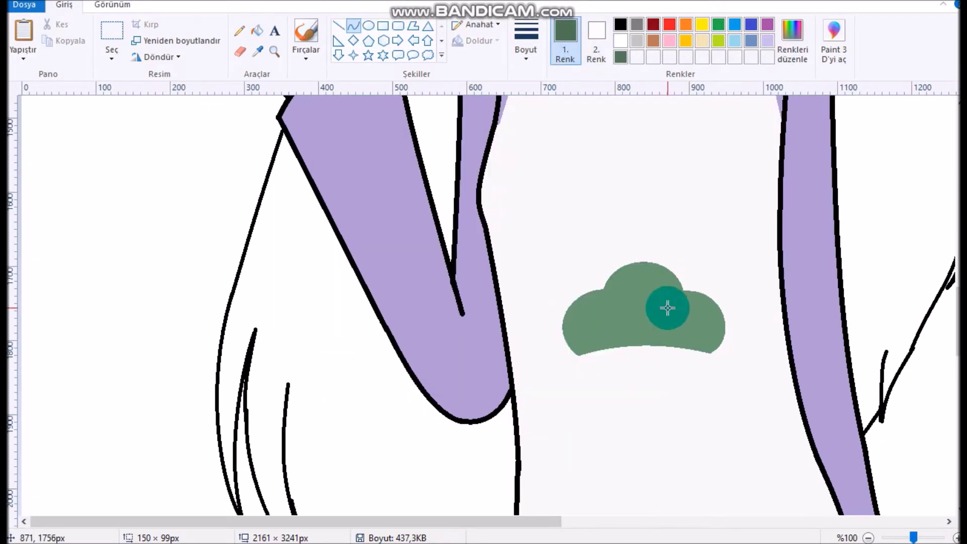
pyautogui.moveTo(605, 299); pyautogui.dragTo(623, 318)
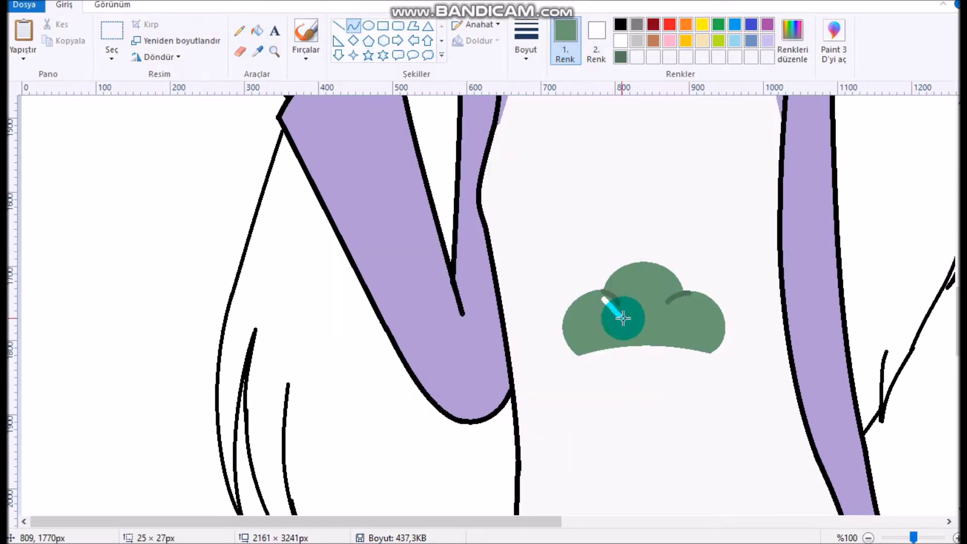
pyautogui.click(868, 538)
pyautogui.moveTo(958, 302); pyautogui.dragTo(957, 439)
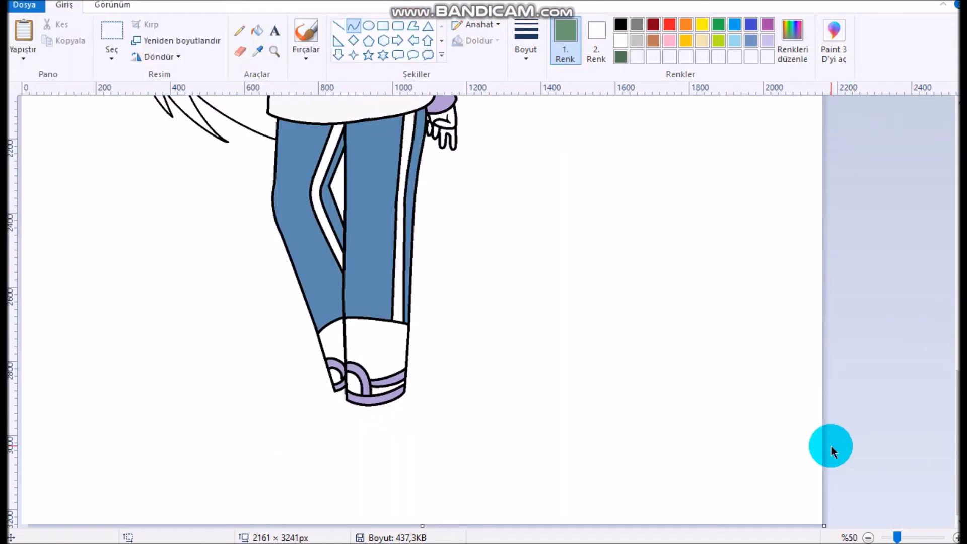
pyautogui.rightClick(912, 426)
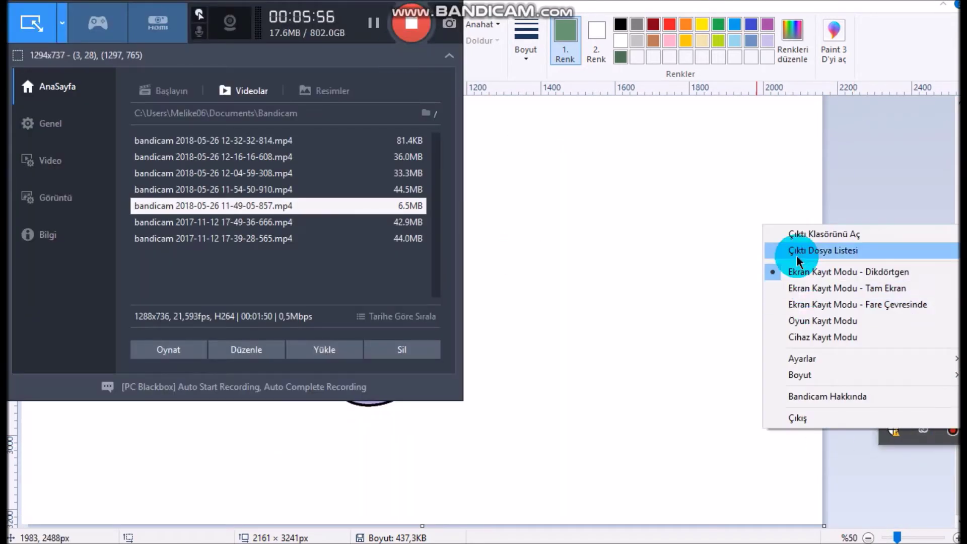
pyautogui.click(409, 25)
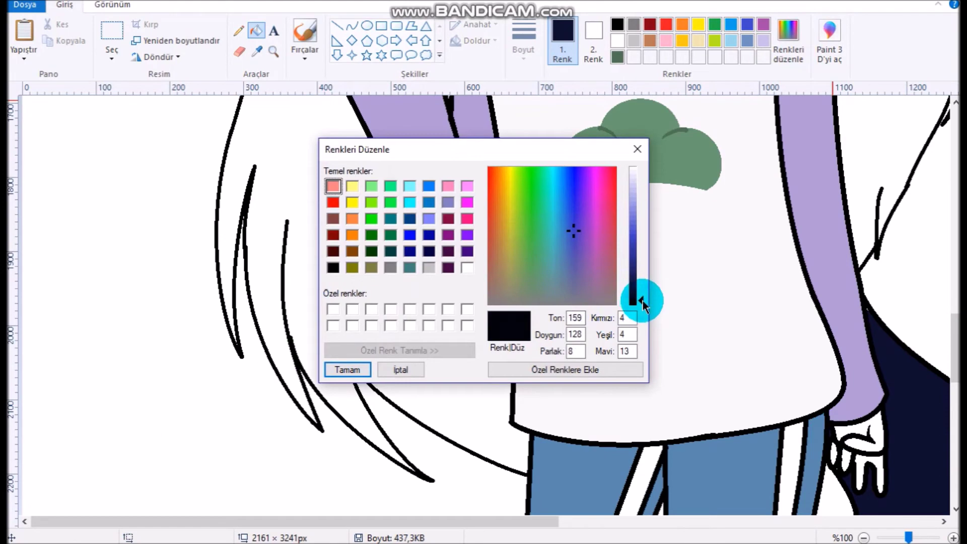
# Fill the tail with near-black (red 4, green 4, blue 13), draw a jagged white boundary near its tip and fill the tip white.
pyautogui.press('Return')
pyautogui.click(836, 431)
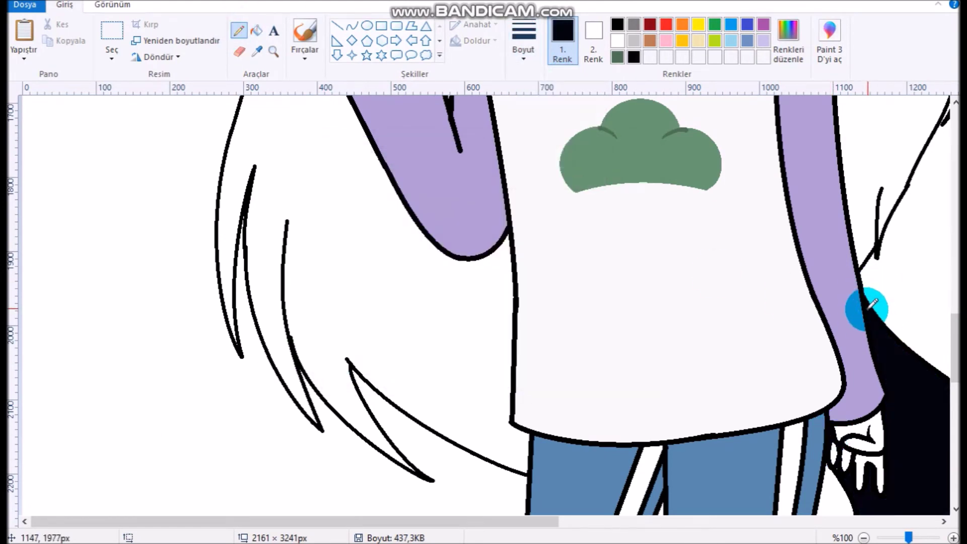
pyautogui.keyDown('ctrl'); pyautogui.scroll(-2, 836, 466); pyautogui.keyUp('ctrl')
pyautogui.click(229, 31)
pyautogui.moveTo(524, 417); pyautogui.dragTo(499, 431)
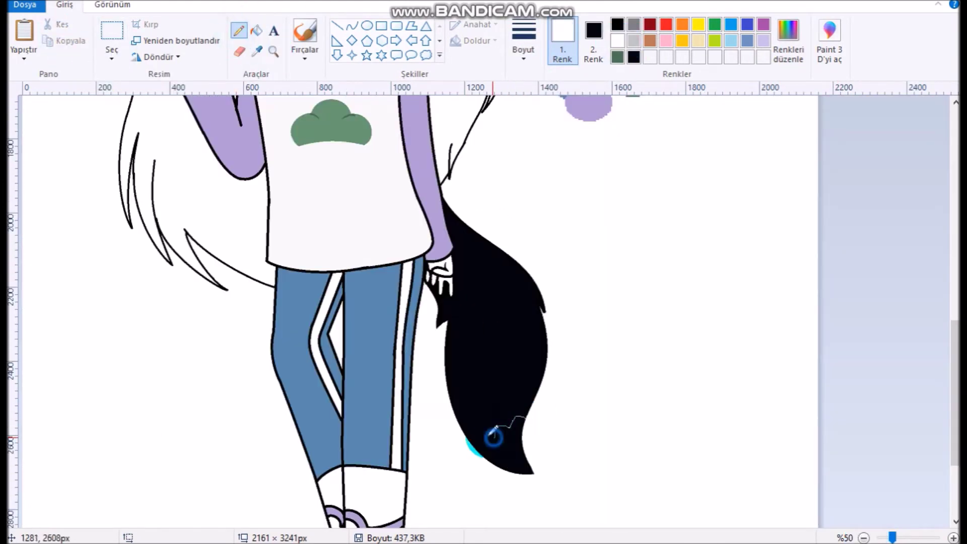
pyautogui.click(497, 442)
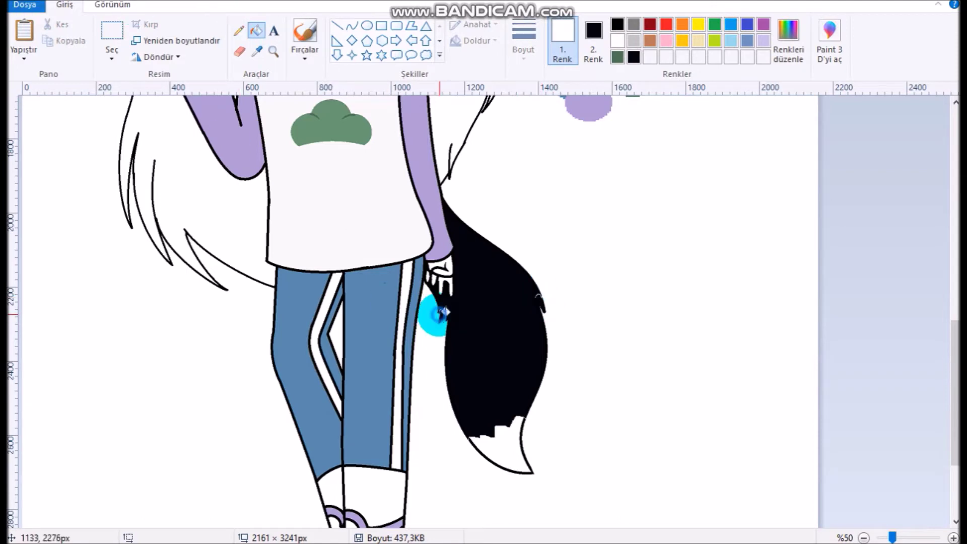
# Fill the head hair, the ears and the long back hair with the brown colour sample.
pyautogui.scroll(5, 876, 285)
pyautogui.click(257, 50)
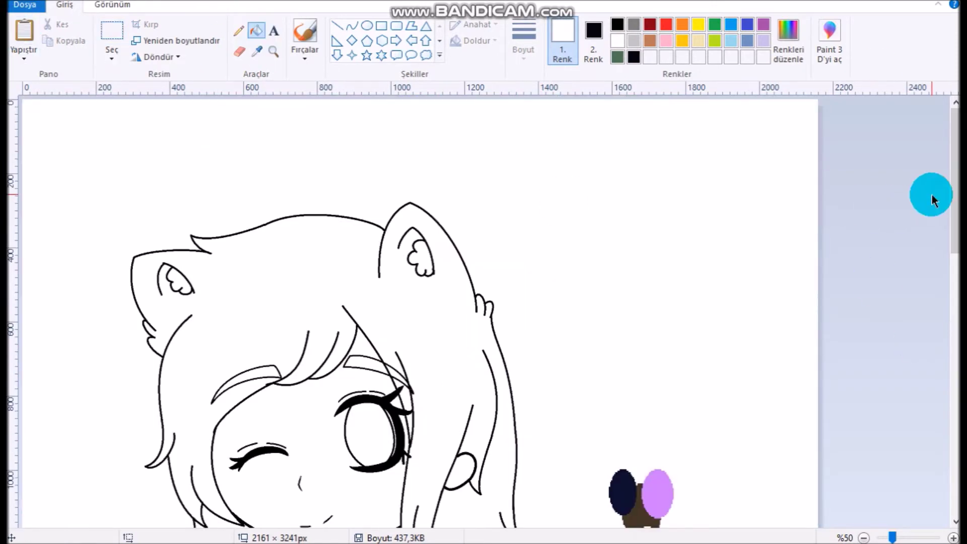
pyautogui.scroll(-2, 929, 199)
pyautogui.click(642, 343)
pyautogui.click(499, 353)
pyautogui.click(365, 370)
pyautogui.scroll(-5, 190, 404)
# Touch up the unfilled gaps at the hair tips and strand ends with brown pencil strokes.
pyautogui.click(239, 31)
pyautogui.click(130, 438)
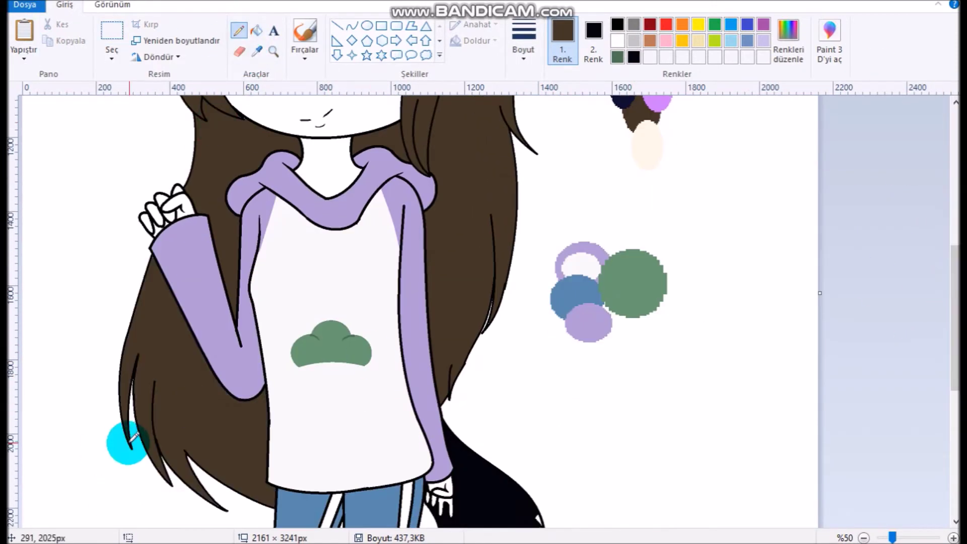
pyautogui.scroll(1, 951, 302)
pyautogui.scroll(-3, 950, 302)
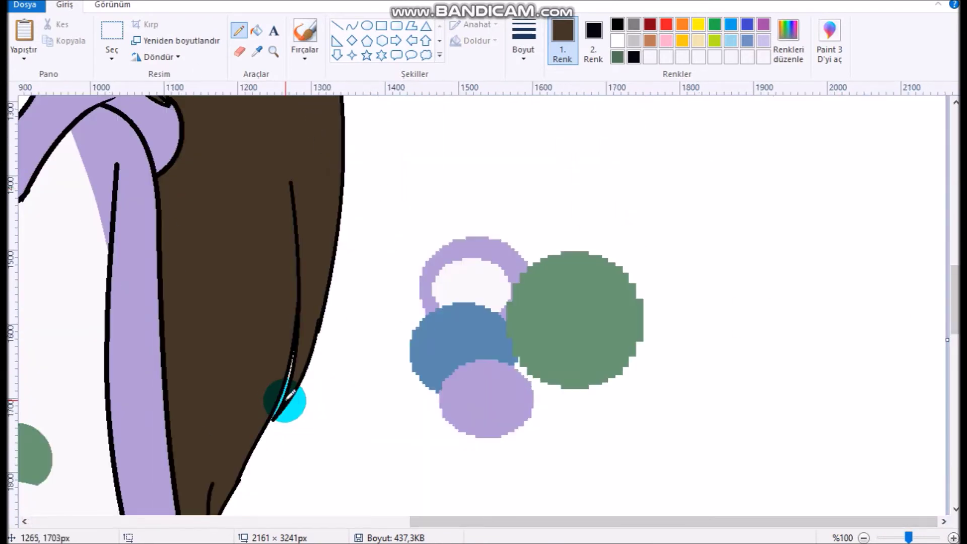
pyautogui.scroll(4, 417, 280)
pyautogui.hscroll(-5, 434, 298)
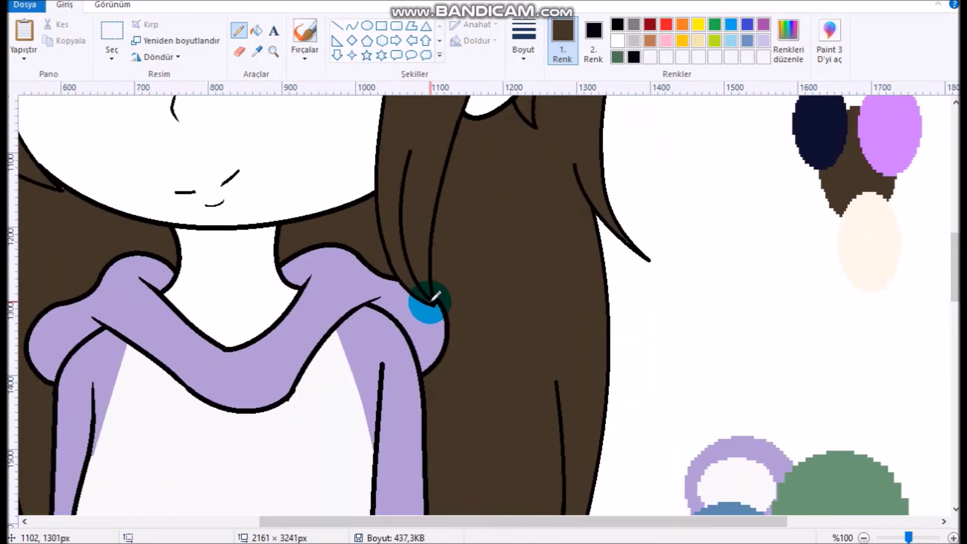
pyautogui.hscroll(-5, 468, 464)
pyautogui.scroll(7, 282, 184)
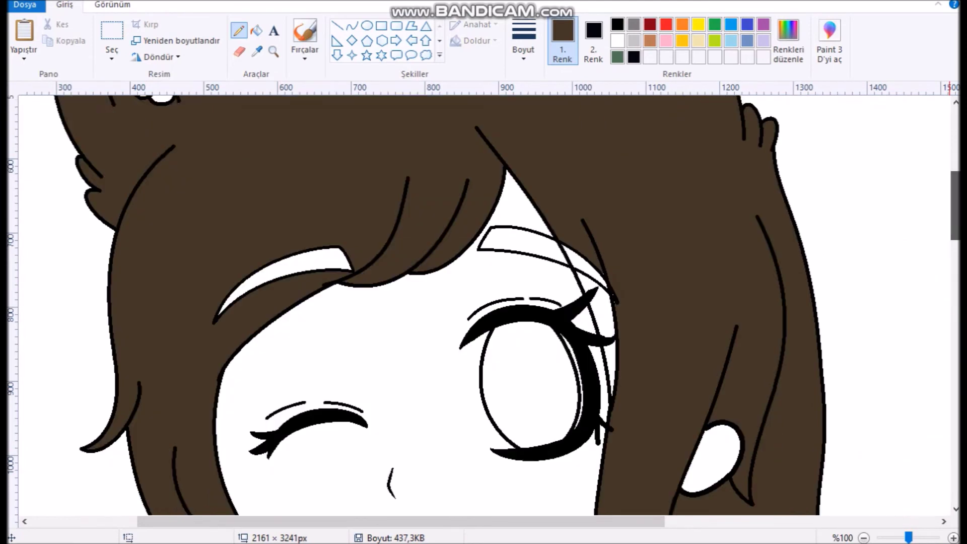
pyautogui.scroll(-2, 282, 184)
pyautogui.click(239, 30)
pyautogui.click(605, 197)
pyautogui.moveTo(954, 254); pyautogui.dragTo(952, 206)
# Define a pale pink, draw a curve closing the smaller ear's inner area and fill that area pink.
pyautogui.click(112, 56)
pyautogui.click(352, 25)
pyautogui.click(788, 42)
pyautogui.press('Return')
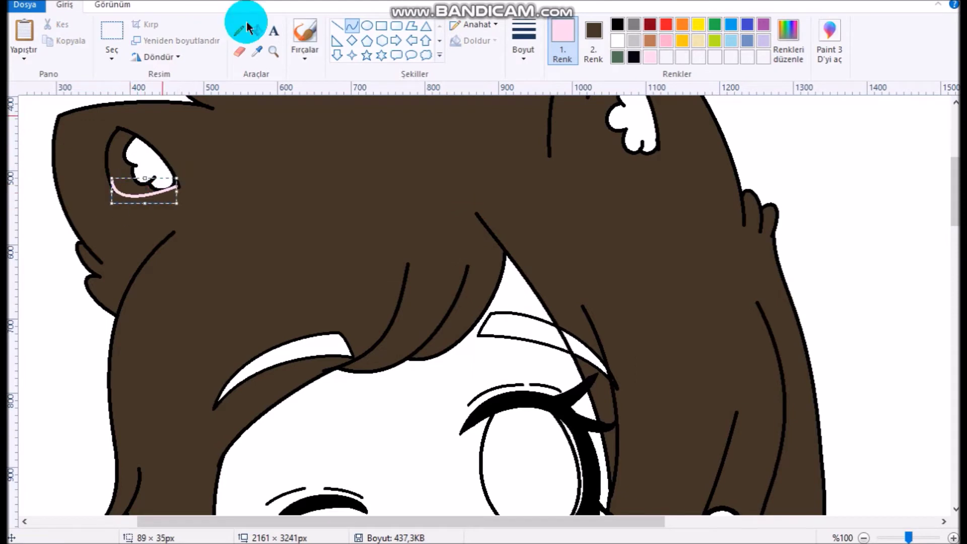
pyautogui.click(577, 289)
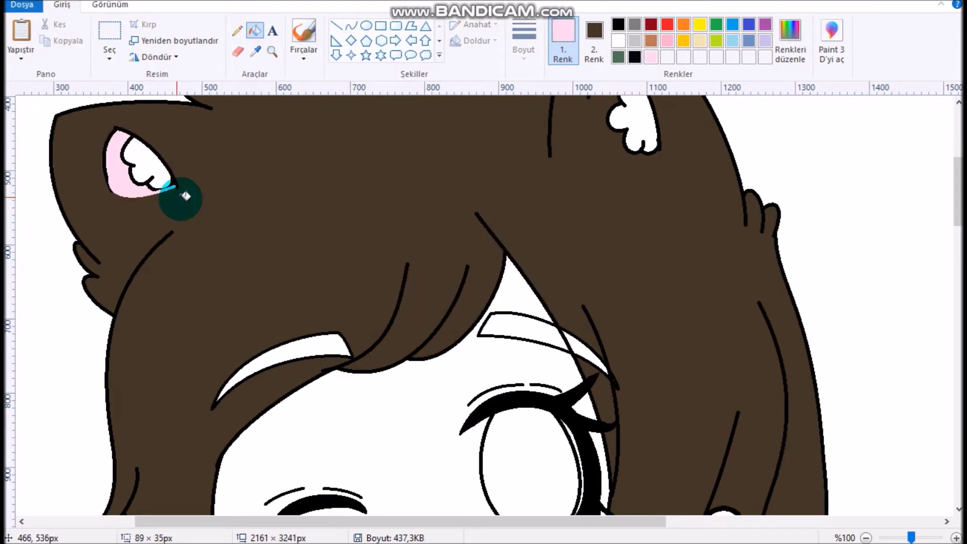
# Draw a pale pink curve closing the larger ear's inner area, redoing it once, and fill the area pink.
pyautogui.click(352, 26)
pyautogui.scroll(3, 554, 161)
pyautogui.moveTo(588, 155); pyautogui.dragTo(659, 211)
pyautogui.hotkey('ctrl', 'v')
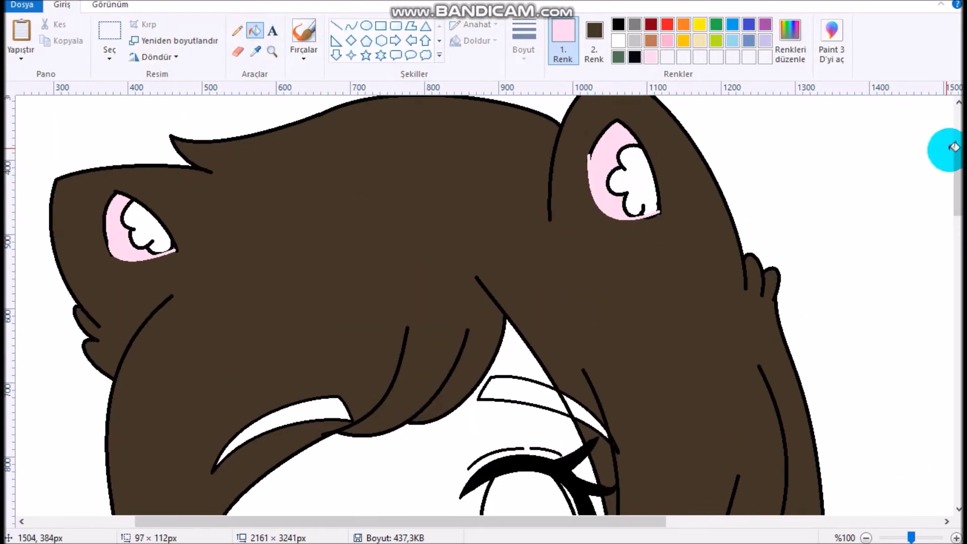
pyautogui.hotkey('ctrl', 'z')
pyautogui.click(351, 25)
pyautogui.moveTo(790, 151); pyautogui.dragTo(847, 231)
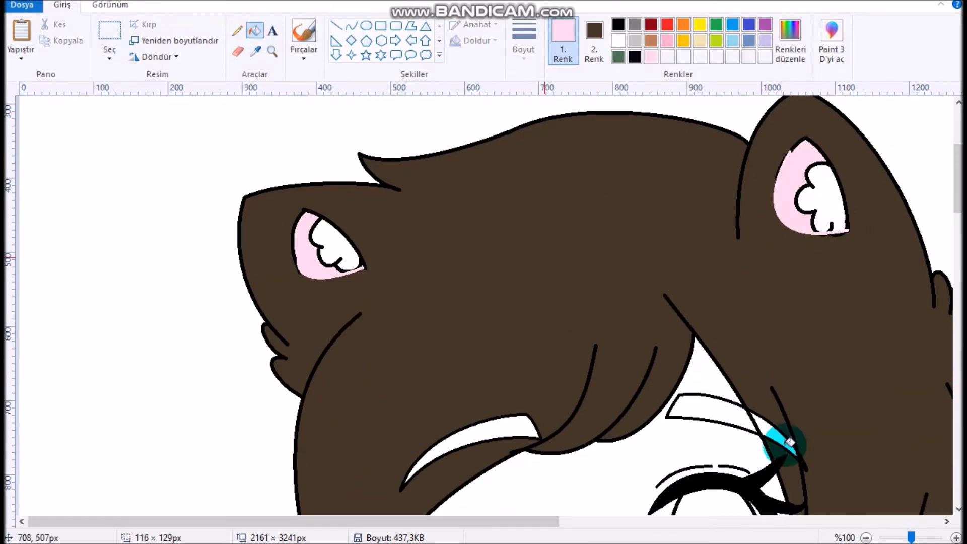
pyautogui.scroll(10, 529, 231)
pyautogui.click(255, 30)
# Define a darker brown and fill both eyebrows with it, including the part overlapped by the hair.
pyautogui.scroll(-10, 950, 157)
pyautogui.click(594, 41)
pyautogui.click(618, 40)
pyautogui.click(790, 40)
pyautogui.moveTo(650, 166); pyautogui.dragTo(658, 216)
pyautogui.click(346, 368)
pyautogui.click(492, 244)
pyautogui.click(706, 232)
pyautogui.click(238, 31)
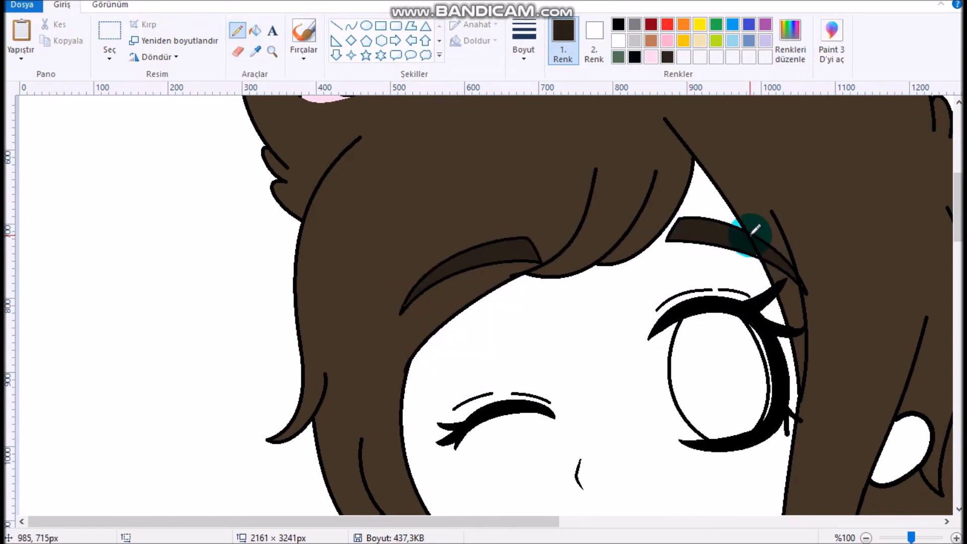
# Fill the neck, the raised hand, the ankles and the feet with the cream skin sample.
pyautogui.scroll(-5, 806, 280)
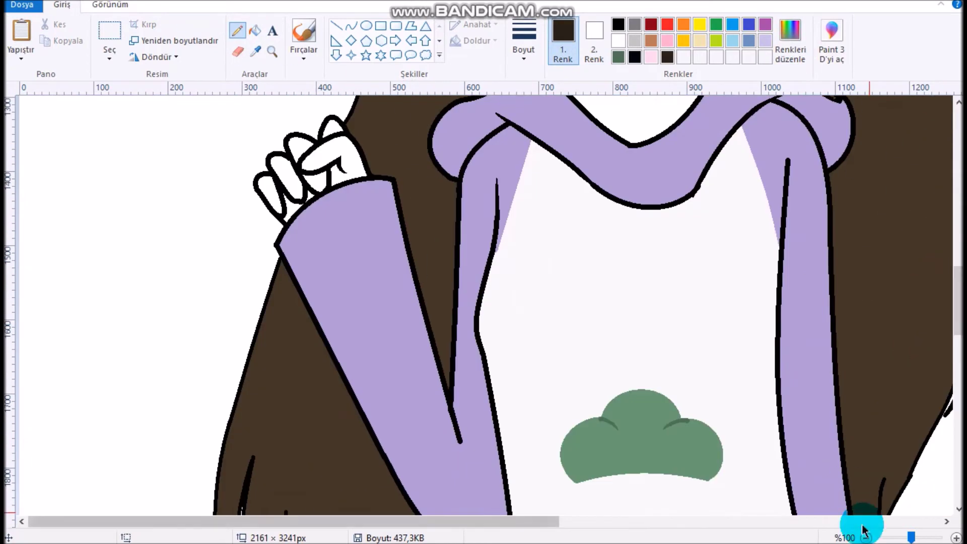
pyautogui.scroll(-2, 870, 503)
pyautogui.click(255, 31)
pyautogui.scroll(5, 554, 303)
pyautogui.click(348, 353)
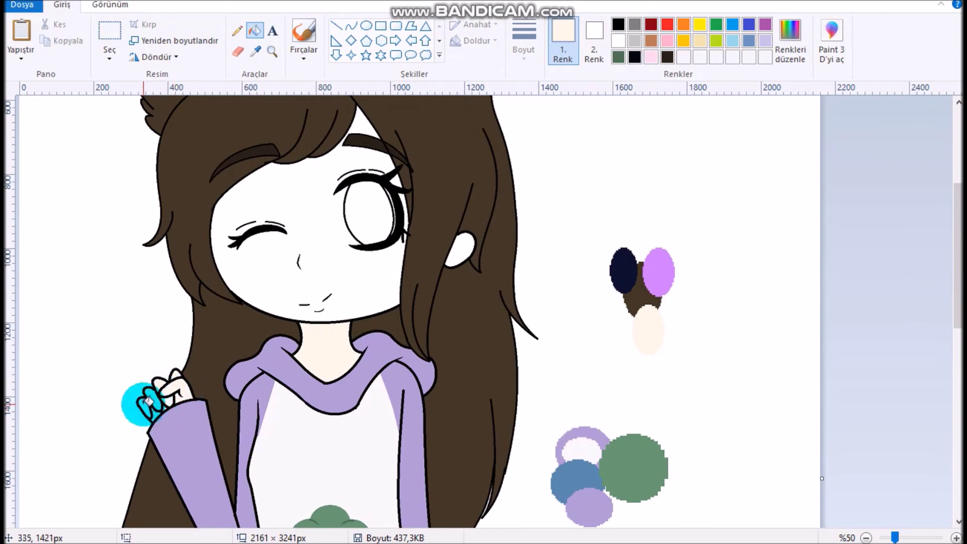
pyautogui.scroll(-5, 954, 311)
pyautogui.scroll(-4, 957, 378)
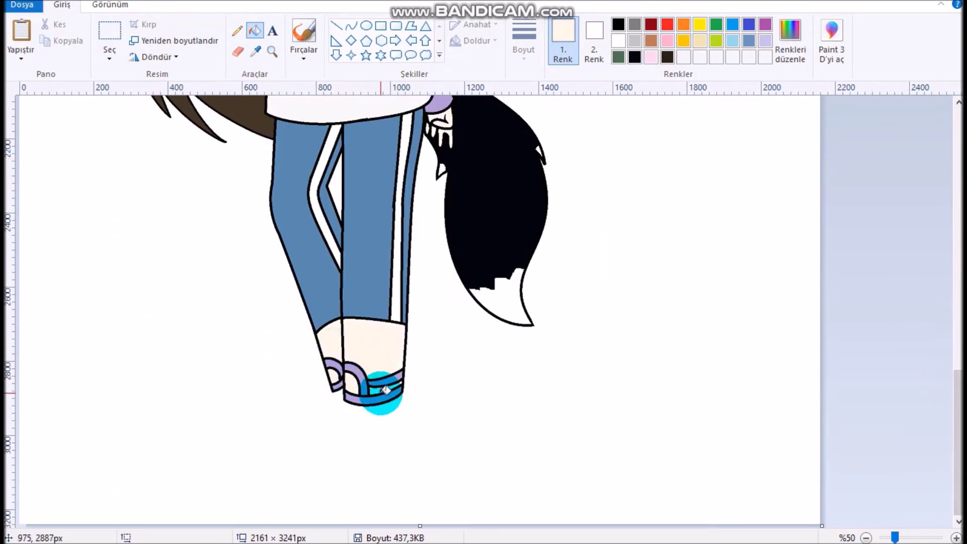
# Close the outer edge of the open eye's white with a cream curve and fill the face and human ear cream.
pyautogui.scroll(8, 903, 216)
pyautogui.click(351, 25)
pyautogui.scroll(1, 661, 210)
pyautogui.moveTo(642, 229); pyautogui.dragTo(635, 268)
pyautogui.click(255, 31)
pyautogui.click(554, 227)
pyautogui.click(21, 31)
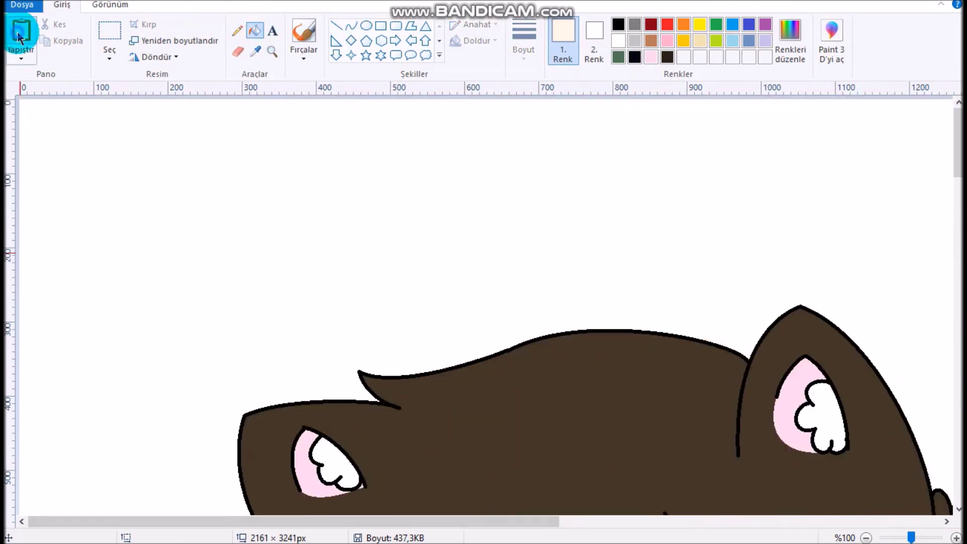
# Fill the iris of the open eye with the light purple sample.
pyautogui.click(255, 31)
pyautogui.hscroll(5, 554, 302)
pyautogui.click(244, 216)
# Draw a darker purple curve across the iris with a rounded dip in its middle and fill the upper part darker purple.
pyautogui.click(110, 55)
pyautogui.click(351, 25)
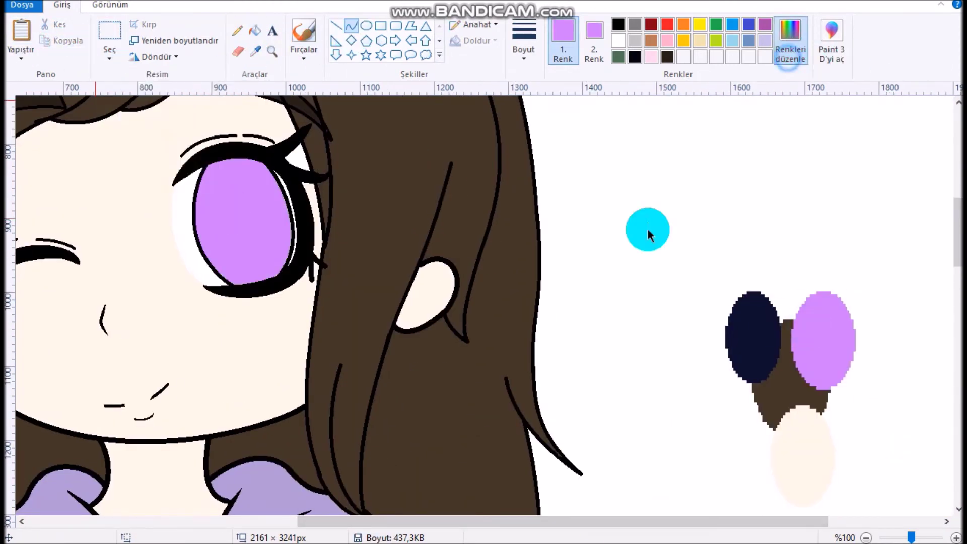
pyautogui.scroll(1, 648, 229)
pyautogui.moveTo(598, 330); pyautogui.dragTo(287, 350)
pyautogui.moveTo(423, 337)
pyautogui.mouseDown()
pyautogui.moveTo(328, 394)
pyautogui.moveTo(320, 377)
pyautogui.mouseUp()
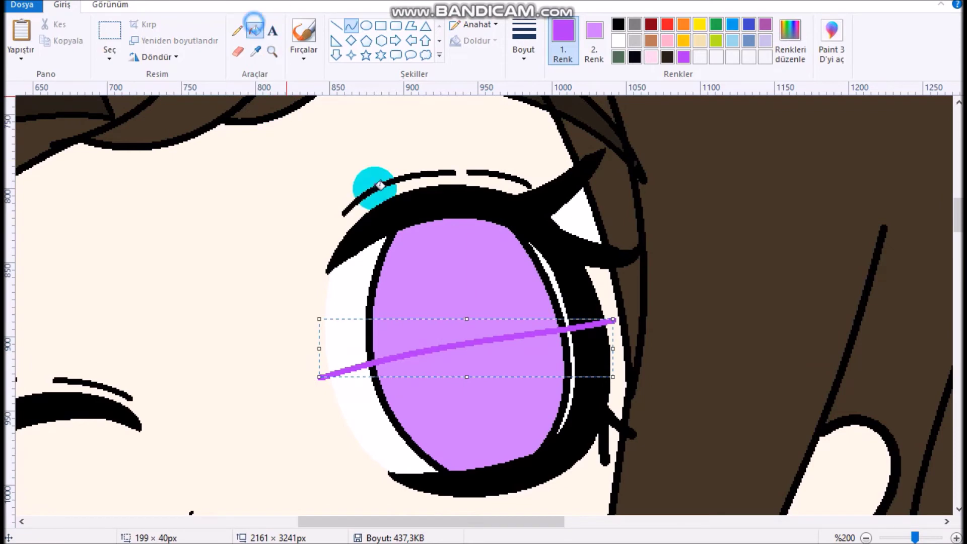
pyautogui.click(443, 282)
pyautogui.click(350, 27)
pyautogui.moveTo(419, 321); pyautogui.dragTo(506, 384)
pyautogui.click(460, 345)
# Add two white-filled oval highlights to the eye, a large one at its upper edge and a smaller one on the opposite side.
pyautogui.click(619, 41)
pyautogui.moveTo(370, 208); pyautogui.dragTo(438, 309)
pyautogui.click(254, 29)
pyautogui.click(403, 259)
pyautogui.click(366, 26)
pyautogui.moveTo(508, 300); pyautogui.dragTo(540, 352)
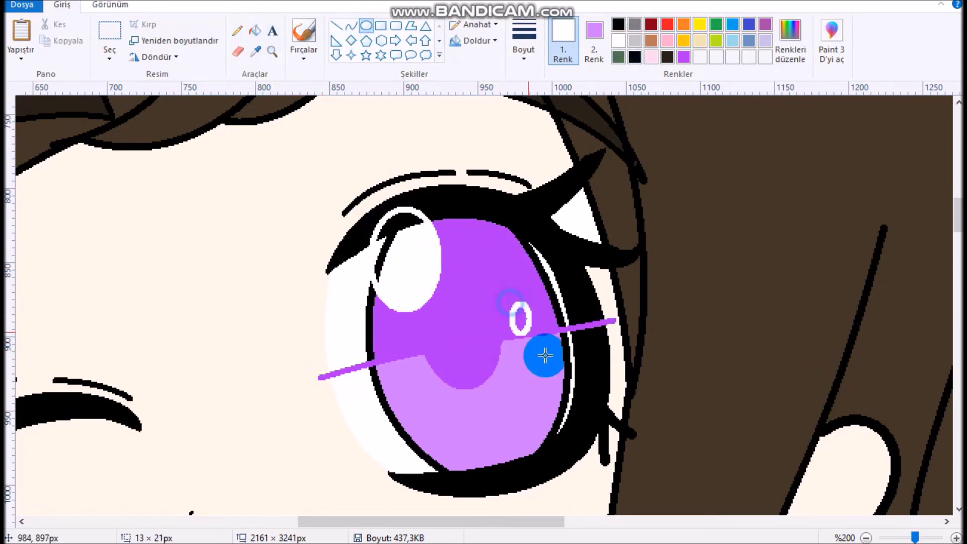
pyautogui.click(254, 29)
pyautogui.click(524, 326)
# Define a pale lilac and draw a filled crescent highlight in the lower part of the iris.
pyautogui.click(790, 41)
pyautogui.press('Return')
pyautogui.moveTo(422, 411); pyautogui.dragTo(529, 396)
pyautogui.moveTo(476, 403); pyautogui.dragTo(450, 456)
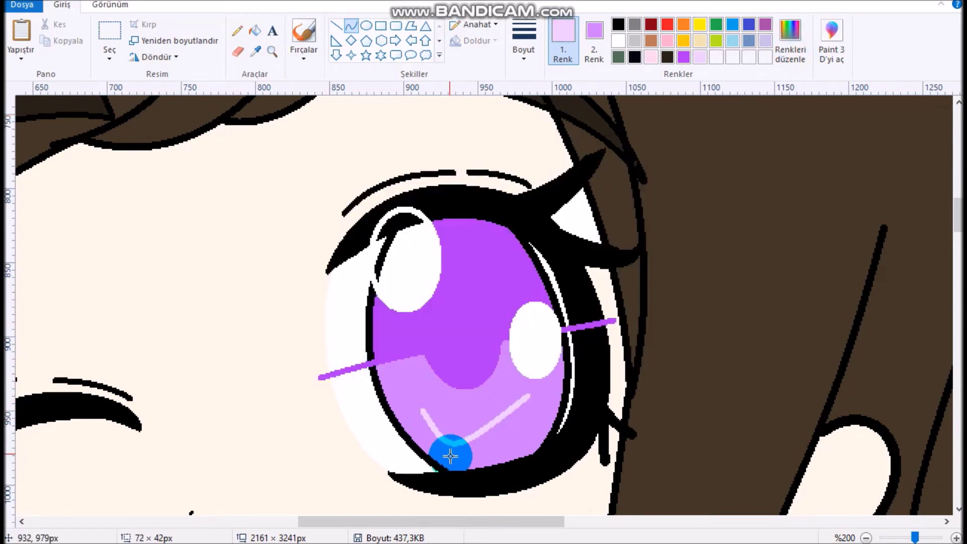
pyautogui.click(508, 391)
pyautogui.click(238, 30)
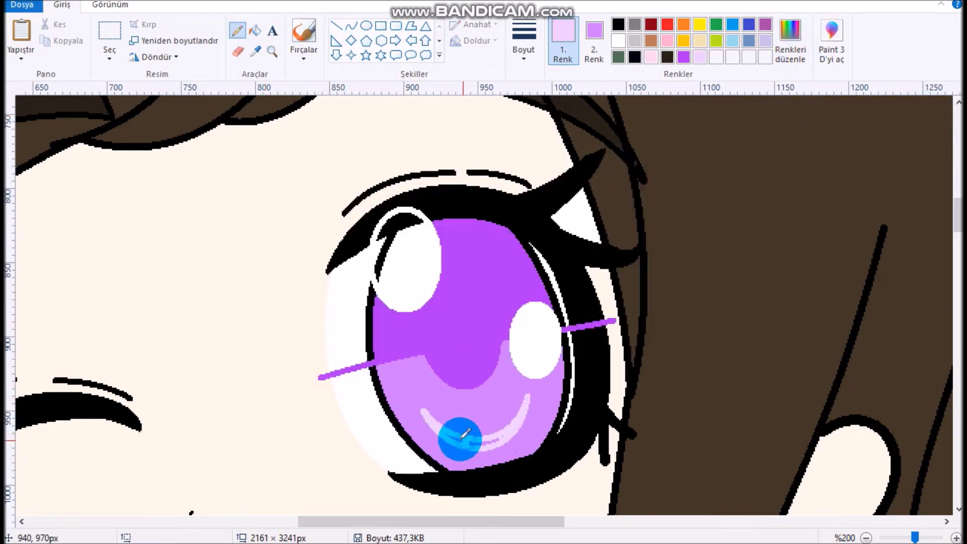
pyautogui.click(501, 401)
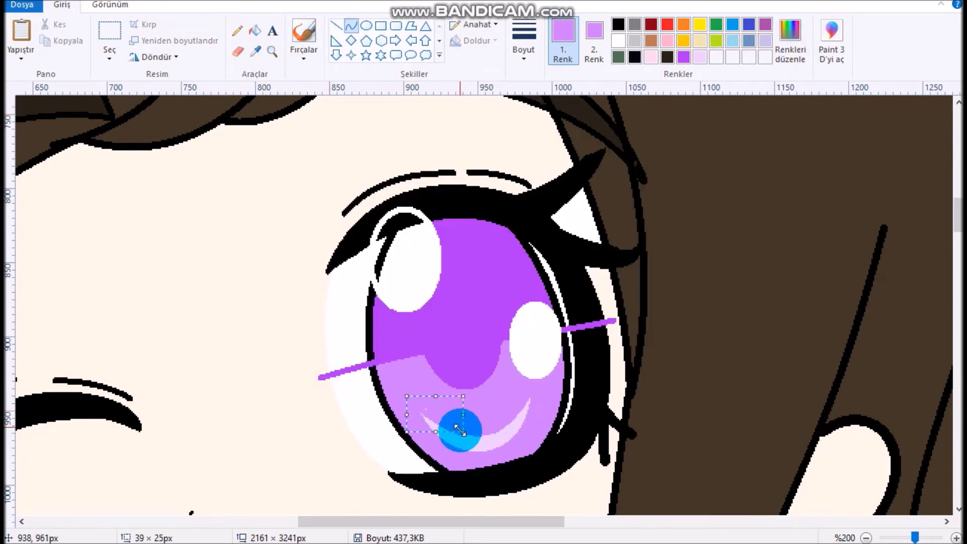
# Remove the stray purple line ends that stick out beyond the iris.
pyautogui.keyDown('ctrl'); pyautogui.scroll(-3, 809, 478); pyautogui.keyUp('ctrl')
pyautogui.scroll(5, 524, 492)
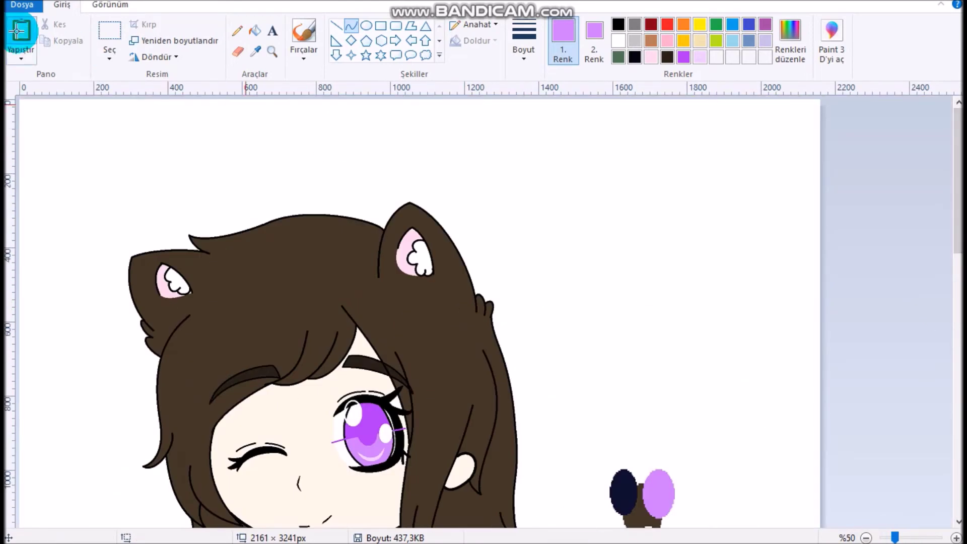
pyautogui.click(255, 30)
pyautogui.scroll(-5, 944, 310)
pyautogui.scroll(3, 945, 310)
# Delete both groups of colour samples beside the character.
pyautogui.click(110, 30)
pyautogui.moveTo(527, 295); pyautogui.dragTo(675, 446)
pyautogui.press('Delete')
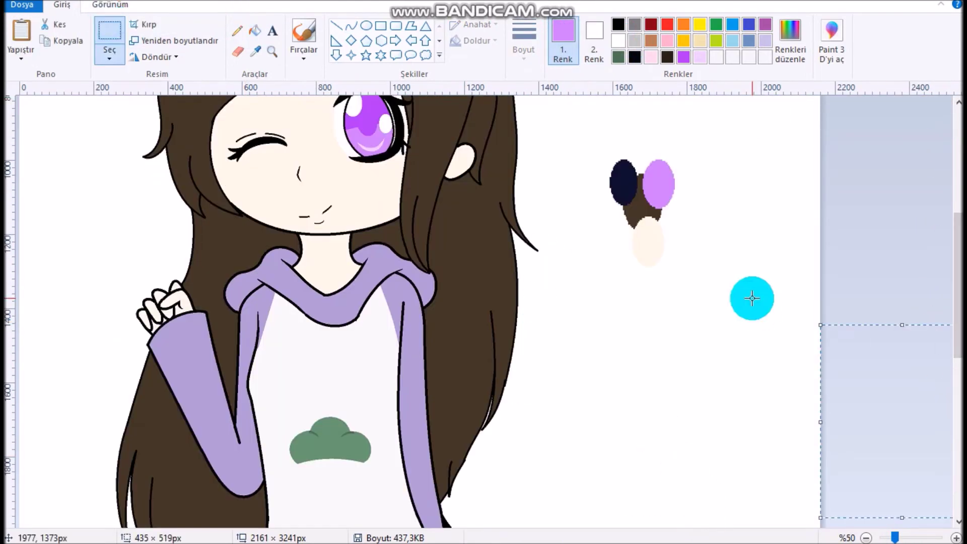
pyautogui.moveTo(605, 153); pyautogui.dragTo(680, 234)
pyautogui.press('Delete')
pyautogui.scroll(3, 945, 302)
pyautogui.keyDown('ctrl'); pyautogui.scroll(-2, 233, 225); pyautogui.keyUp('ctrl')
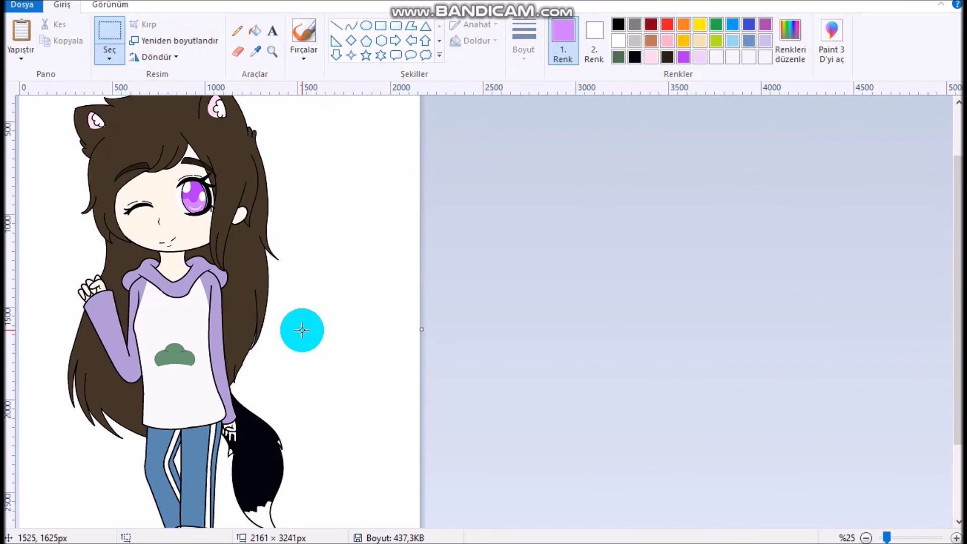
pyautogui.hotkey('ctrl', 'z')
pyautogui.hotkey('ctrl', 'z')
pyautogui.hotkey('ctrl', 'y')
pyautogui.hotkey('ctrl', 'y')
pyautogui.hotkey('ctrl', 'z')
pyautogui.hotkey('ctrl', 'y')
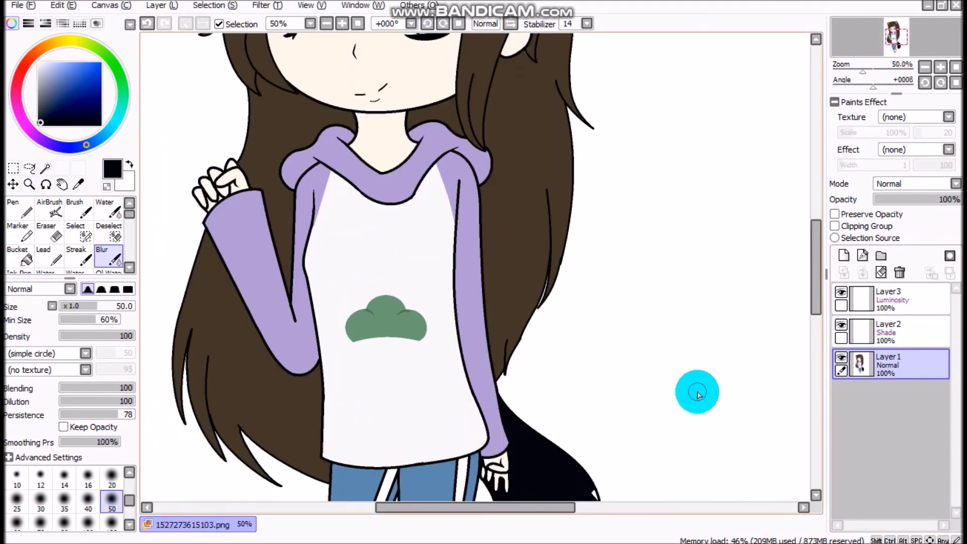
# In PaintTool SAI, select all the brown hair areas of Layer1 with the Magic Wand.
pyautogui.click(45, 167)
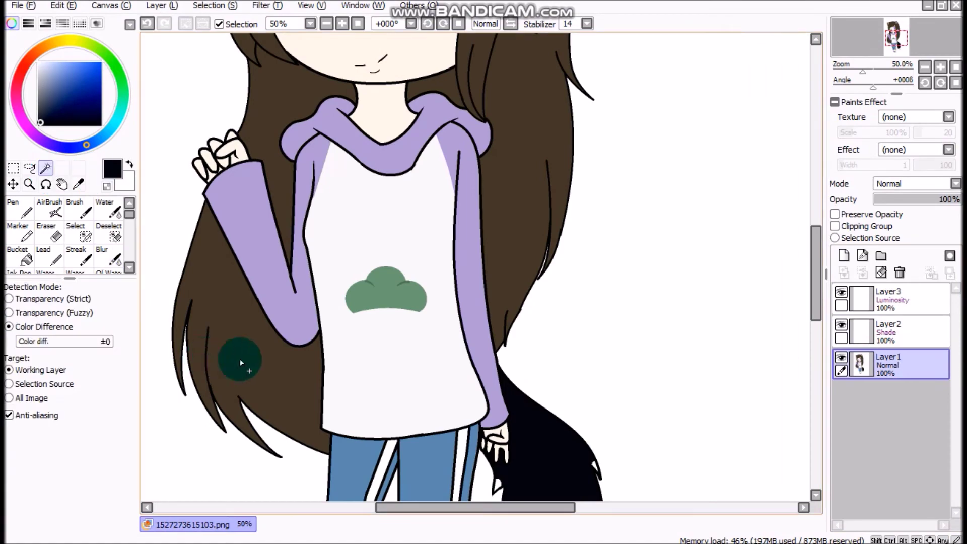
pyautogui.click(183, 313)
pyautogui.keyDown('shift'); pyautogui.click(318, 96); pyautogui.keyUp('shift')
pyautogui.scroll(5, 462, 276)
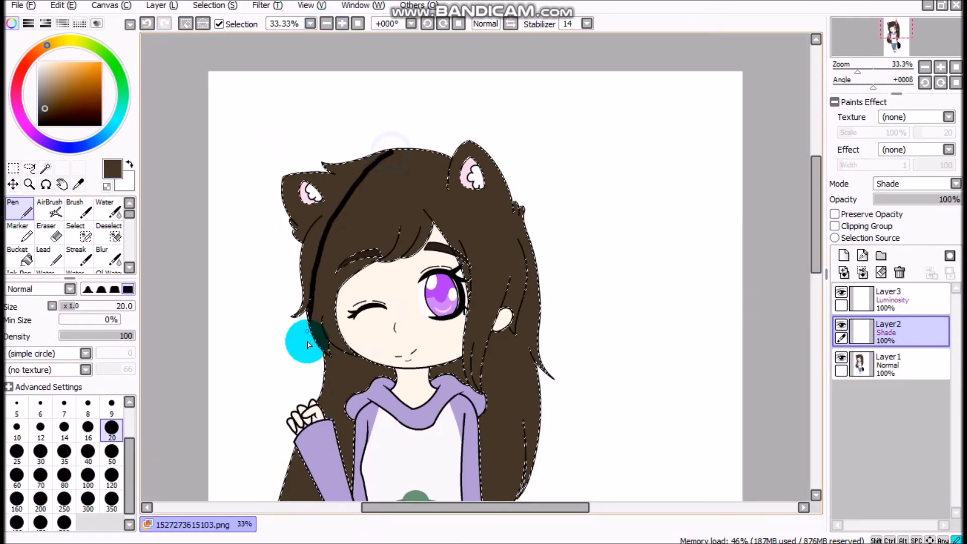
# Undo the curved shading stroke and draw diagonal size 20 pen strokes across the hair on the Shade layer, Layer2.
pyautogui.hotkey('ctrl', 'z')
pyautogui.hotkey('ctrl', 'z')
pyautogui.hotkey('ctrl', 'z')
pyautogui.hotkey('ctrl', 'z')
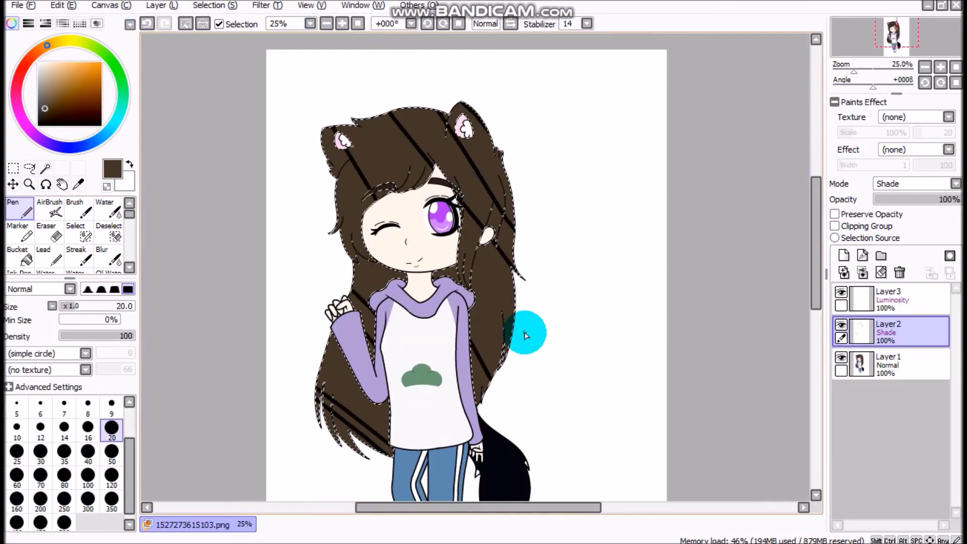
# Soften the diagonal hair shading strokes with the Blur brush at size 350.
pyautogui.click(108, 257)
pyautogui.moveTo(302, 201)
pyautogui.mouseDown()
pyautogui.moveTo(540, 320)
pyautogui.moveTo(587, 365)
pyautogui.moveTo(301, 378)
pyautogui.mouseUp()
pyautogui.click(129, 524)
pyautogui.click(111, 523)
pyautogui.click(147, 24)
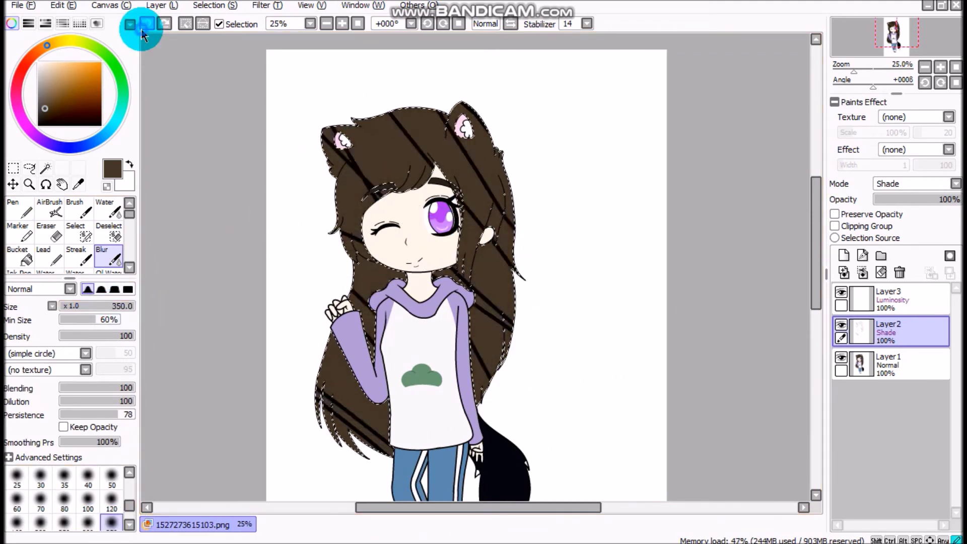
pyautogui.hotkey('ctrl', 'y')
pyautogui.hotkey('ctrl', 'z')
pyautogui.hotkey('ctrl', 'y')
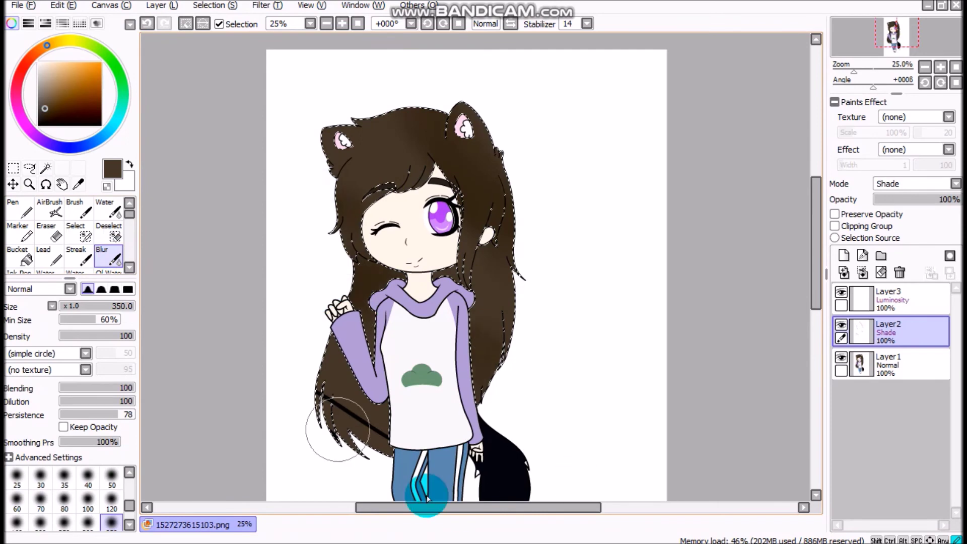
# Paint light bands across the hair on the Luminosity layer, Layer3, blur them and clear the selection.
pyautogui.click(892, 299)
pyautogui.click(20, 206)
pyautogui.moveTo(450, 195); pyautogui.dragTo(518, 166)
pyautogui.click(108, 257)
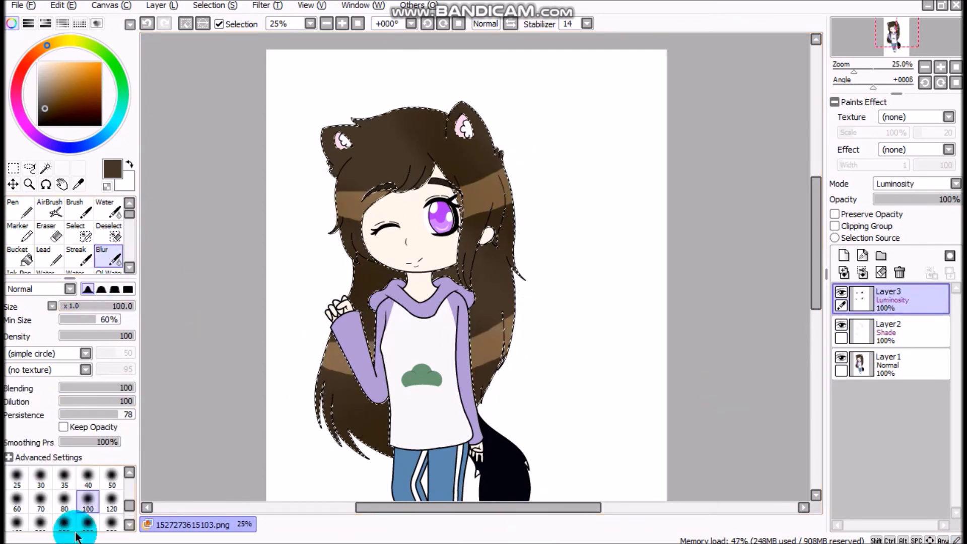
pyautogui.click(186, 24)
# Select the purple hood and sleeve areas on Layer1 with the Magic Wand.
pyautogui.click(45, 168)
pyautogui.click(891, 364)
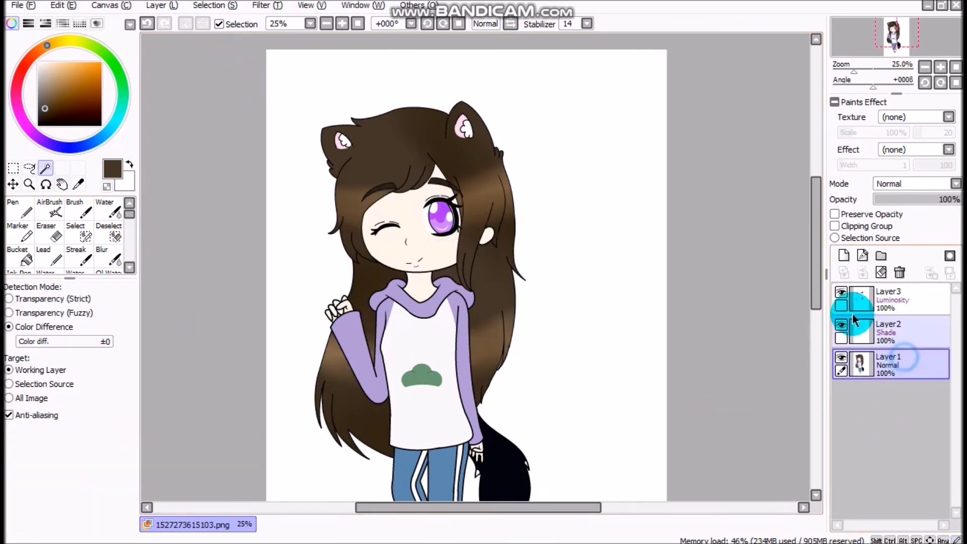
pyautogui.click(386, 278)
pyautogui.scroll(3, 389, 254)
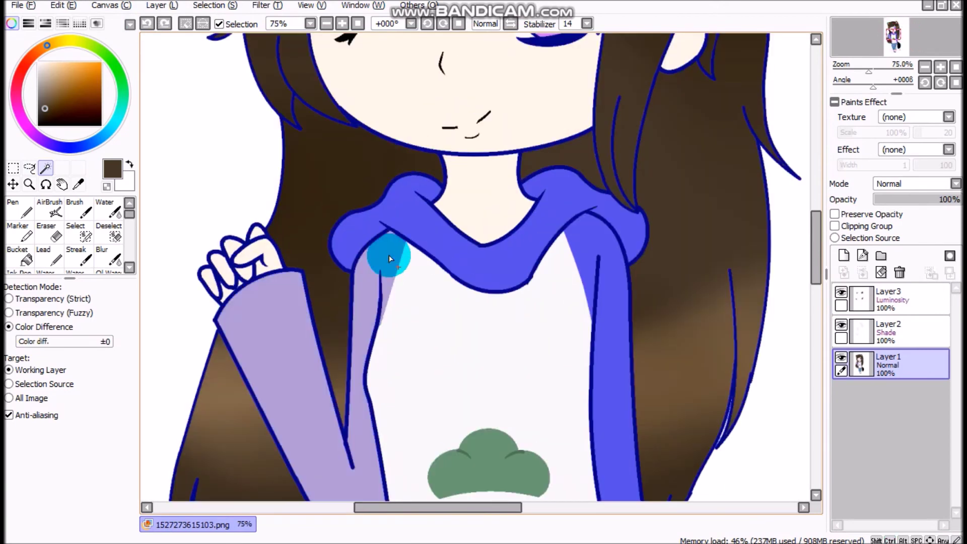
# Draw size 24 purple pen shading along the edges of the hood and both sleeves on Layer2.
pyautogui.click(892, 331)
pyautogui.click(25, 216)
pyautogui.moveTo(432, 194)
pyautogui.mouseDown()
pyautogui.moveTo(385, 202)
pyautogui.moveTo(341, 271)
pyautogui.mouseUp()
pyautogui.moveTo(549, 177)
pyautogui.mouseDown()
pyautogui.moveTo(630, 207)
pyautogui.moveTo(641, 242)
pyautogui.mouseUp()
pyautogui.moveTo(817, 270); pyautogui.dragTo(816, 292)
pyautogui.moveTo(224, 152); pyautogui.dragTo(296, 134)
pyautogui.moveTo(220, 182); pyautogui.dragTo(270, 293)
pyautogui.scroll(-2, 587, 141)
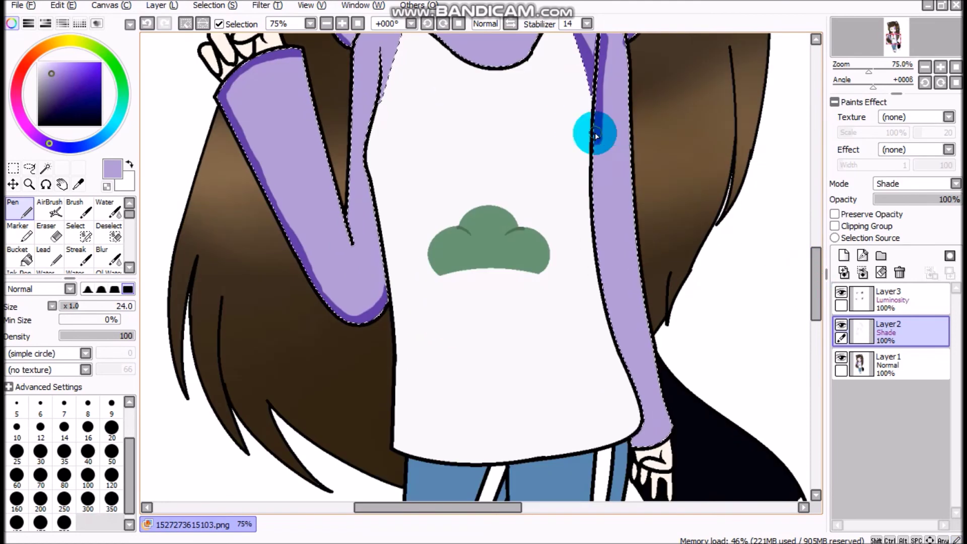
# Blur the purple shading along the hood and both sleeves.
pyautogui.moveTo(816, 281); pyautogui.dragTo(824, 233)
pyautogui.press('b')
pyautogui.moveTo(503, 282)
pyautogui.mouseDown()
pyautogui.moveTo(389, 302)
pyautogui.moveTo(432, 335)
pyautogui.moveTo(580, 302)
pyautogui.mouseUp()
pyautogui.scroll(-5, 782, 207)
pyautogui.moveTo(227, 195)
pyautogui.mouseDown()
pyautogui.moveTo(317, 382)
pyautogui.moveTo(354, 439)
pyautogui.mouseUp()
pyautogui.moveTo(589, 147); pyautogui.dragTo(597, 279)
pyautogui.scroll(-2, 793, 259)
pyautogui.moveTo(593, 101); pyautogui.dragTo(599, 290)
# Add softened light highlights to the middle of the hood and both sleeves on Layer3.
pyautogui.click(27, 221)
pyautogui.click(892, 297)
pyautogui.moveTo(323, 184); pyautogui.dragTo(329, 244)
pyautogui.moveTo(604, 171); pyautogui.dragTo(584, 216)
pyautogui.moveTo(816, 274); pyautogui.dragTo(820, 249)
# Select the white front of the hoodie on Layer1 with the Magic Wand.
pyautogui.click(45, 168)
pyautogui.click(892, 363)
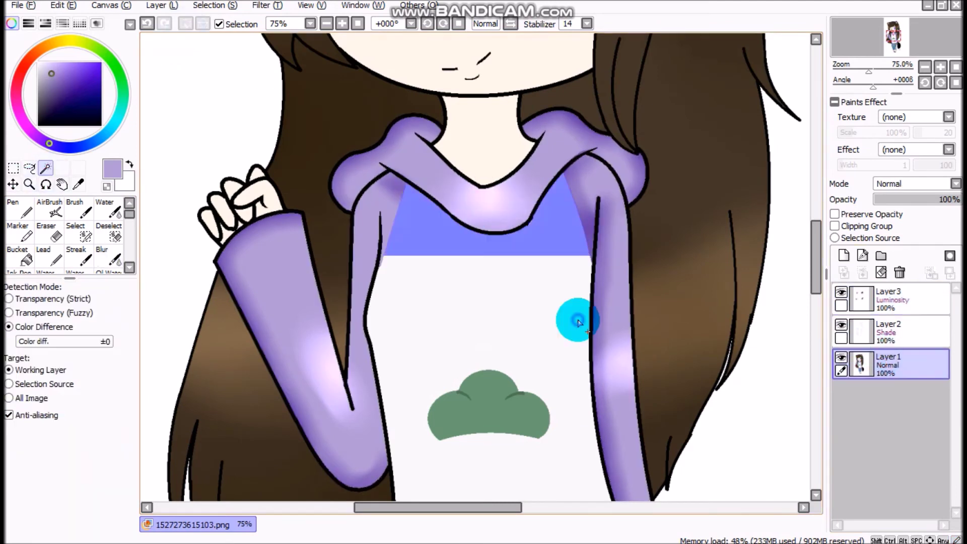
pyautogui.click(573, 320)
pyautogui.scroll(-5, 820, 270)
# Draw size 24 pen shading along the edges of the white hoodie front on Layer2 in its own off-white, and blur it.
pyautogui.click(892, 330)
pyautogui.click(78, 184)
pyautogui.click(442, 112)
pyautogui.press('n')
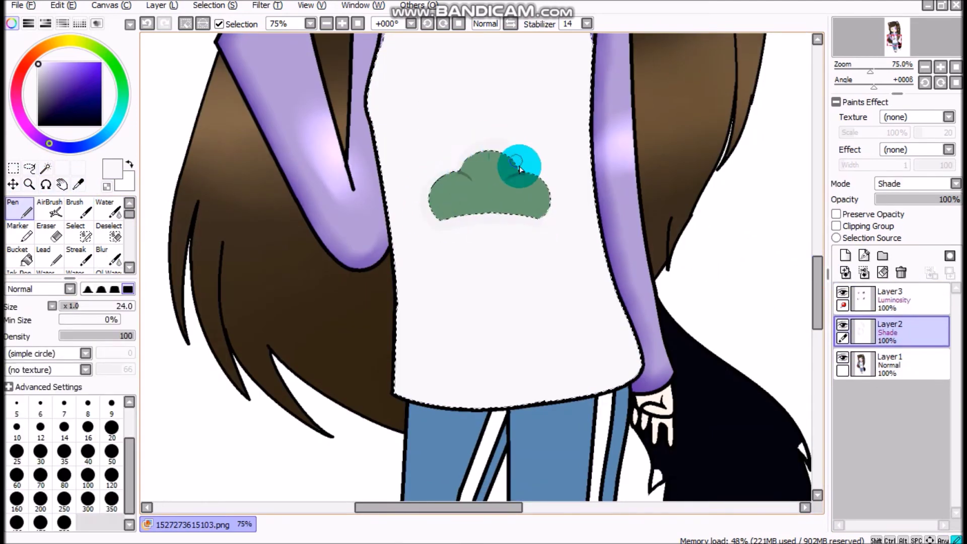
pyautogui.scroll(3, 816, 281)
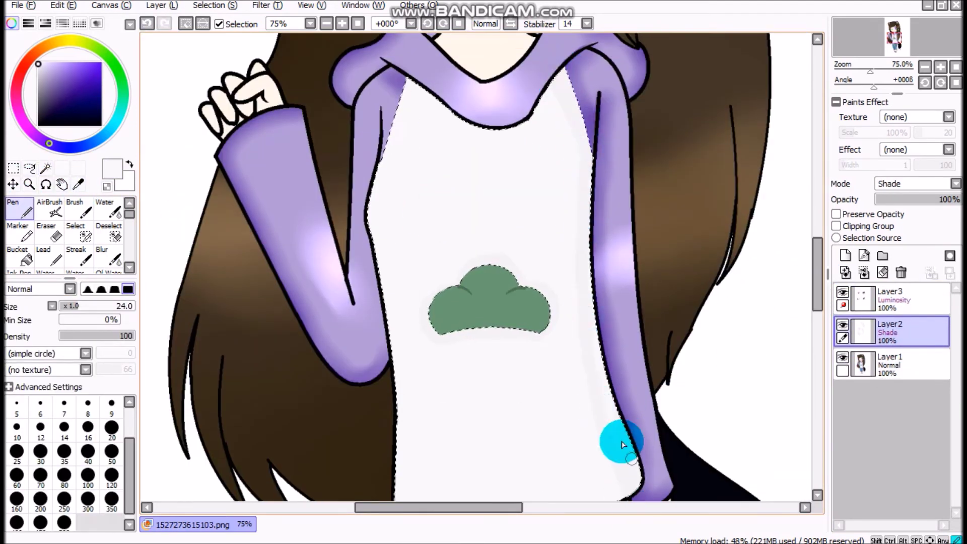
pyautogui.click(111, 256)
pyautogui.scroll(-5, 819, 277)
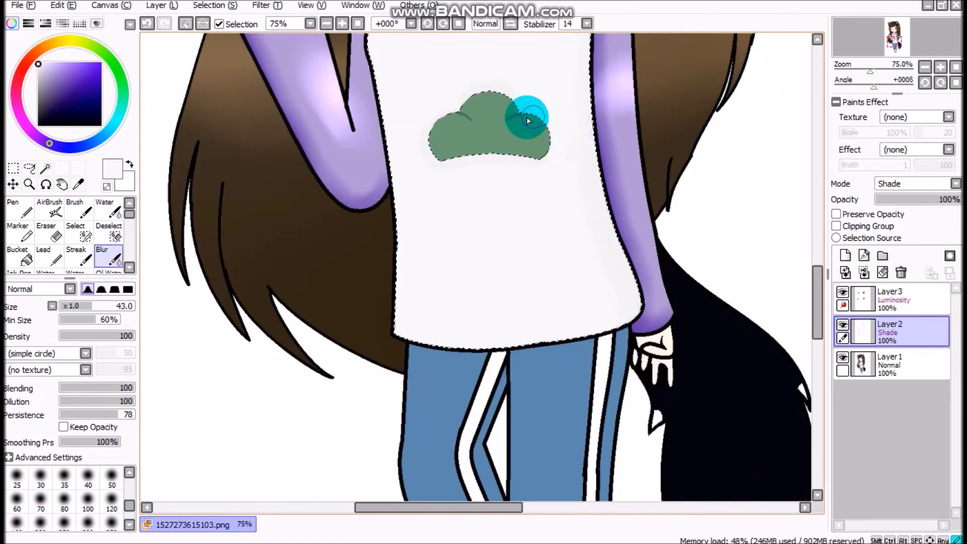
# Select the green cloud on the hoodie front, sample its green, and add blurred edge shading to it on Layer2.
pyautogui.click(147, 24)
pyautogui.click(889, 331)
pyautogui.click(149, 24)
pyautogui.click(46, 168)
pyautogui.click(475, 151)
pyautogui.click(78, 185)
pyautogui.click(483, 133)
pyautogui.click(19, 206)
pyautogui.click(594, 301)
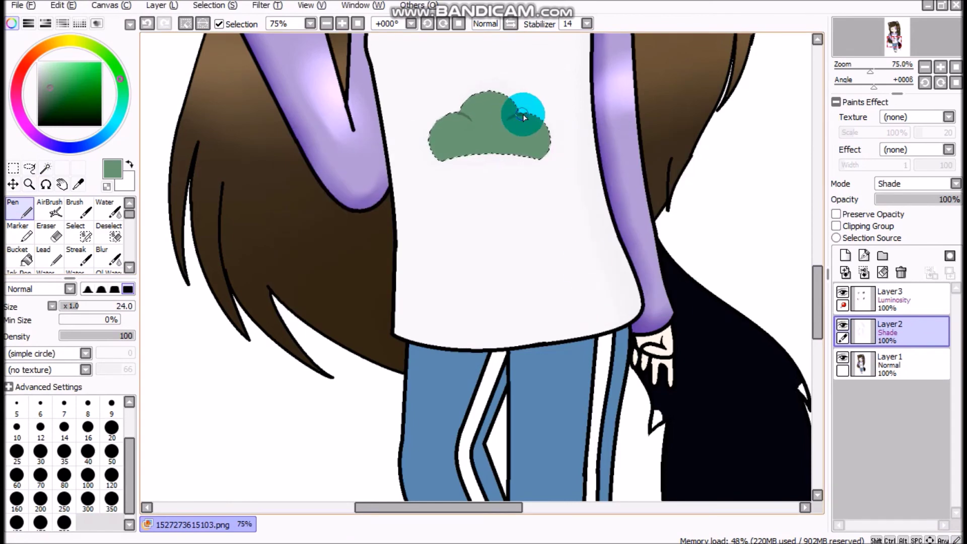
pyautogui.moveTo(476, 97); pyautogui.dragTo(439, 132)
pyautogui.press('b')
# Add a softened light highlight to the lower middle of the green cloud on Layer3 and clear the selection.
pyautogui.click(889, 297)
pyautogui.moveTo(568, 190)
pyautogui.mouseDown()
pyautogui.moveTo(488, 142)
pyautogui.moveTo(501, 147)
pyautogui.moveTo(512, 129)
pyautogui.mouseUp()
pyautogui.click(480, 152)
pyautogui.hotkey('ctrl', 'd')
# Select the blue areas of the trousers on Layer1 with the Magic Wand.
pyautogui.scroll(-2, 512, 130)
pyautogui.click(46, 168)
pyautogui.click(818, 207)
pyautogui.hotkey('ctrl', '+')
pyautogui.scroll(-3, 474, 245)
pyautogui.click(474, 245)
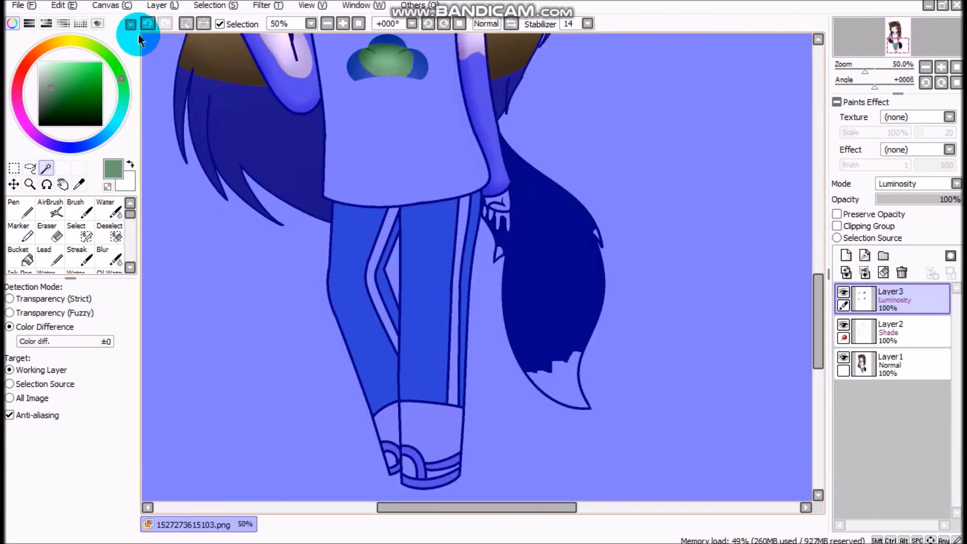
pyautogui.click(892, 363)
pyautogui.click(473, 244)
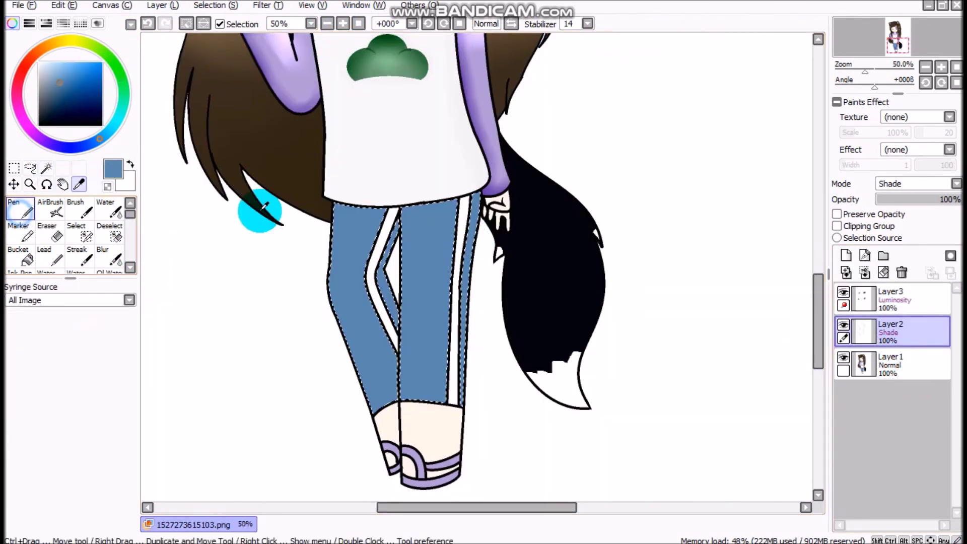
# Draw blue pen shading at the waist, hems and side panels of the trousers on Layer2, and blur it.
pyautogui.press('n')
pyautogui.moveTo(335, 206); pyautogui.dragTo(411, 212)
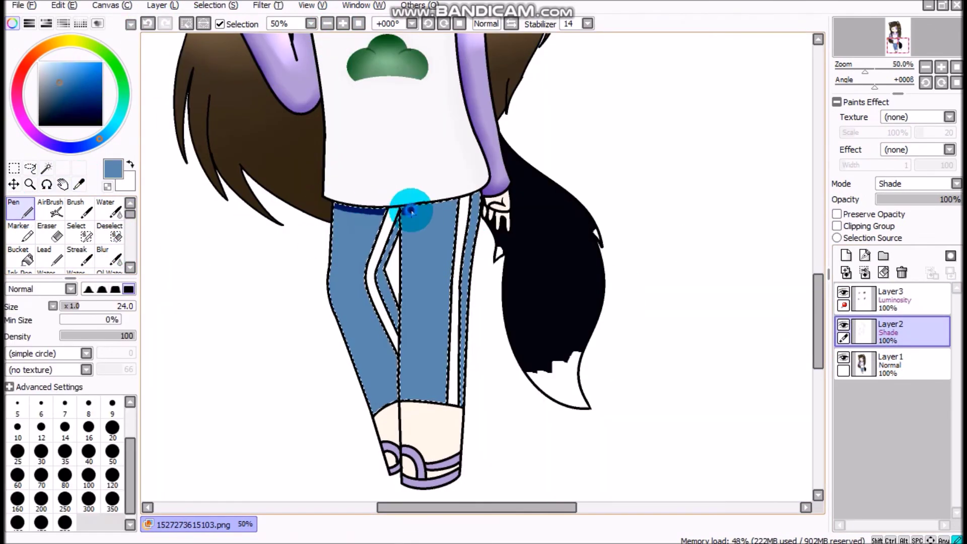
pyautogui.click(109, 256)
pyautogui.moveTo(475, 281); pyautogui.dragTo(378, 264)
pyautogui.press('n')
pyautogui.click(416, 216)
# Add softened light blue highlights across both knees of the trousers on Layer3.
pyautogui.click(857, 303)
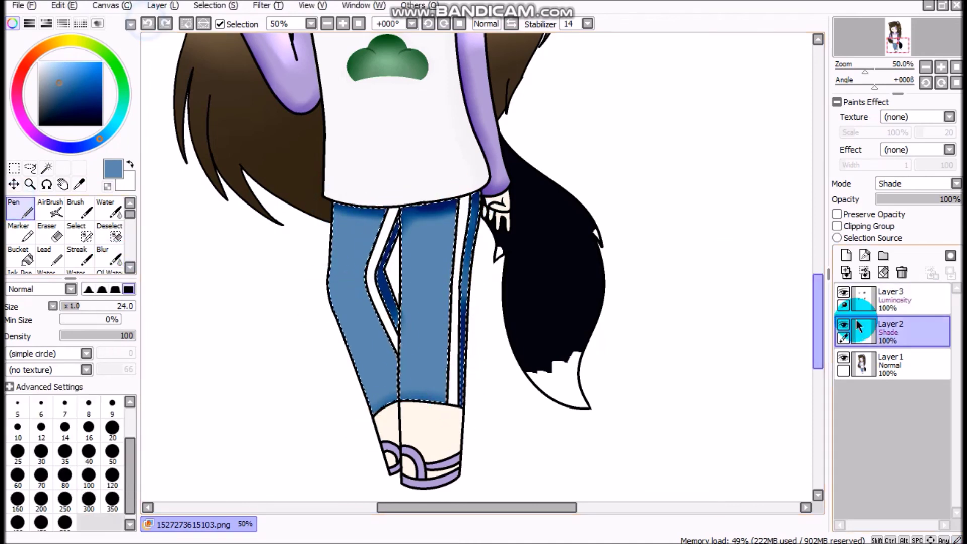
pyautogui.moveTo(403, 302); pyautogui.dragTo(443, 289)
pyautogui.moveTo(335, 313); pyautogui.dragTo(373, 300)
pyautogui.click(109, 256)
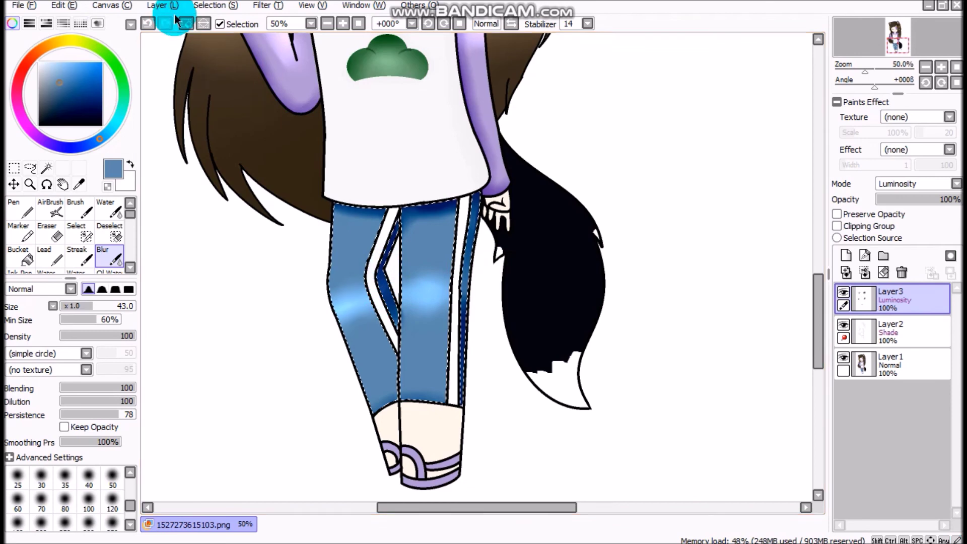
# Select the purple sandal straps on Layer1, sample their lavender, and add softened highlights to them on Layer3.
pyautogui.hotkey('ctrl', 'd')
pyautogui.press('w')
pyautogui.click(434, 488)
pyautogui.click(99, 208)
pyautogui.click(17, 217)
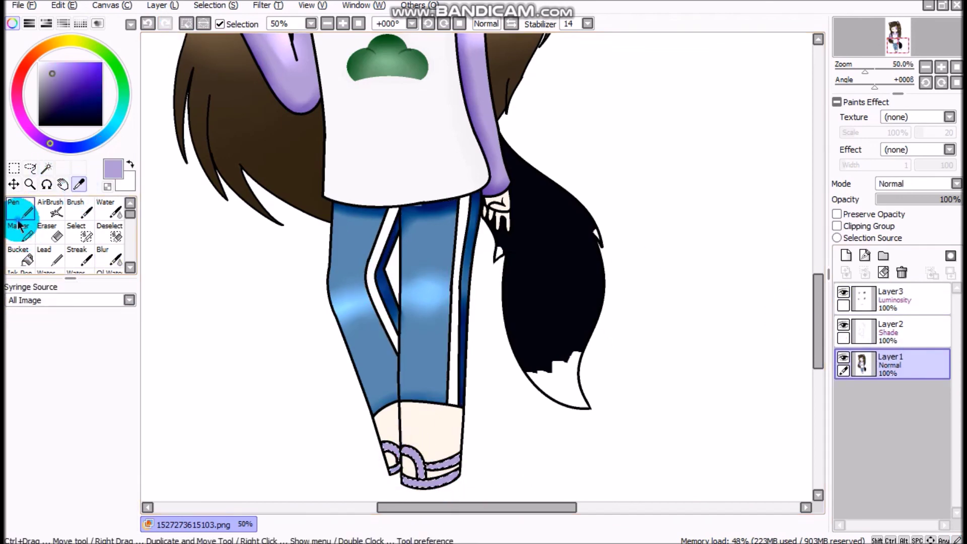
pyautogui.click(116, 258)
pyautogui.click(106, 187)
pyautogui.click(107, 255)
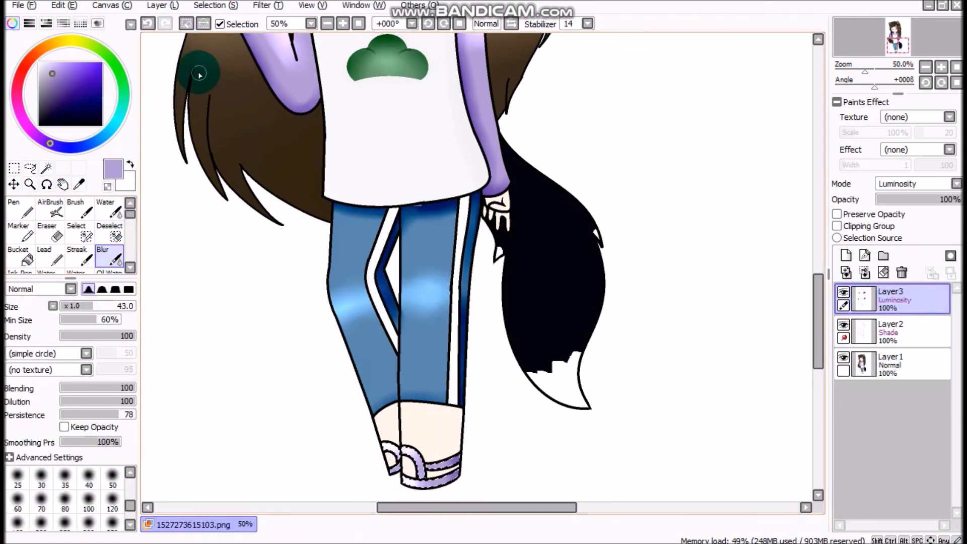
# Select the skin areas of the feet, face, neck and hands on Layer1 and make Layer2 active for shading.
pyautogui.press('w')
pyautogui.click(851, 352)
pyautogui.click(436, 433)
pyautogui.click(410, 471)
pyautogui.moveTo(819, 304); pyautogui.dragTo(830, 258)
pyautogui.click(244, 166)
pyautogui.click(914, 345)
# Draw pale peach size 24 pen shading along the edges of the face, neck, hands and feet on Layer2.
pyautogui.press('n')
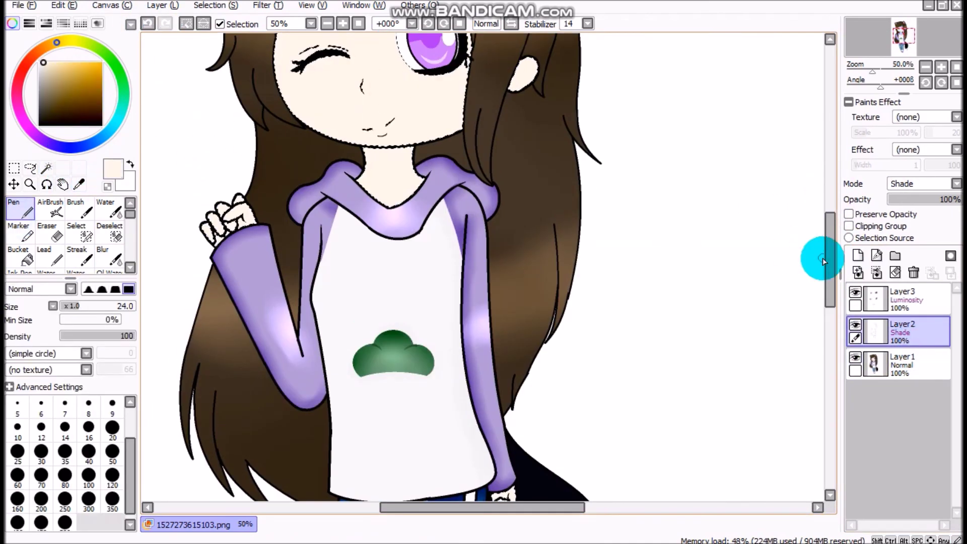
pyautogui.scroll(2, 529, 179)
pyautogui.click(63, 23)
pyautogui.click(453, 199)
pyautogui.click(396, 101)
pyautogui.moveTo(828, 201); pyautogui.dragTo(828, 214)
pyautogui.click(377, 275)
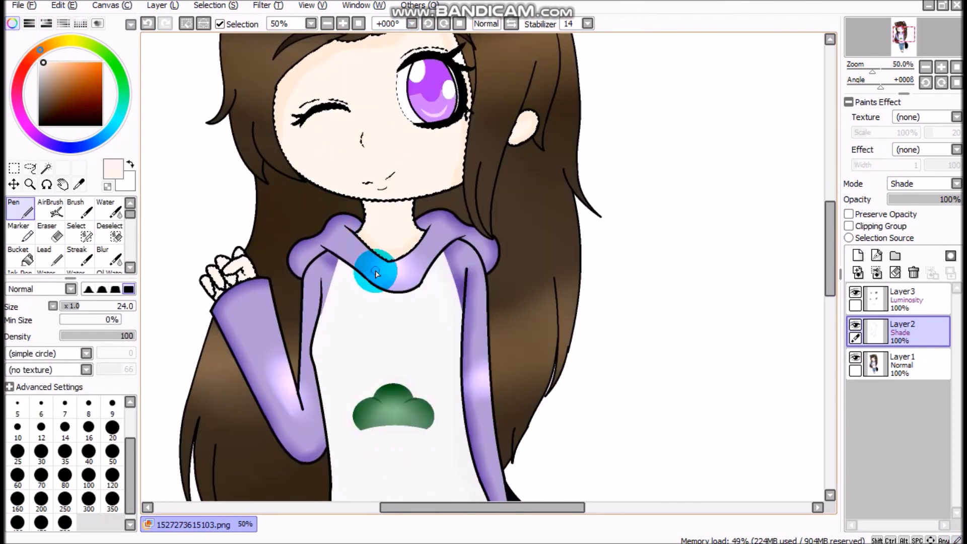
pyautogui.moveTo(831, 287); pyautogui.dragTo(830, 361)
pyautogui.click(519, 187)
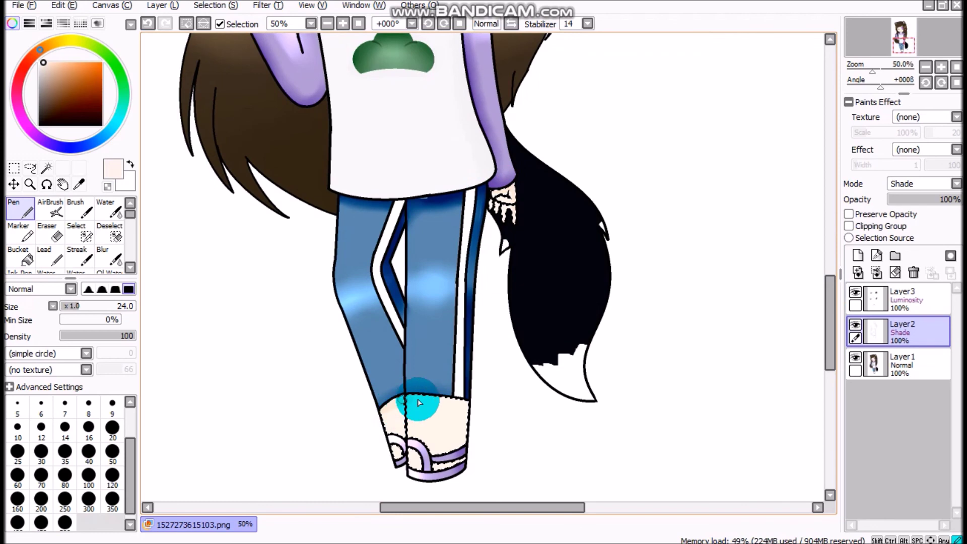
# Blur the pale skin shading on the feet and neck on Layer2.
pyautogui.press('b')
pyautogui.moveTo(418, 413); pyautogui.dragTo(413, 452)
pyautogui.scroll(10, 195, 83)
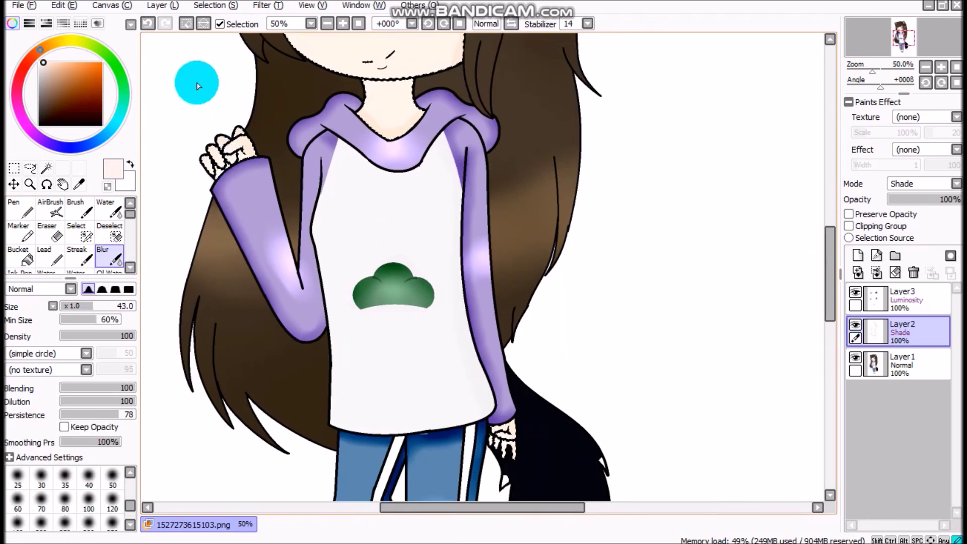
# Paint coral red blush on both cheeks and the ear on Layer2, blur it at size 65, and clear the selection.
pyautogui.press('n')
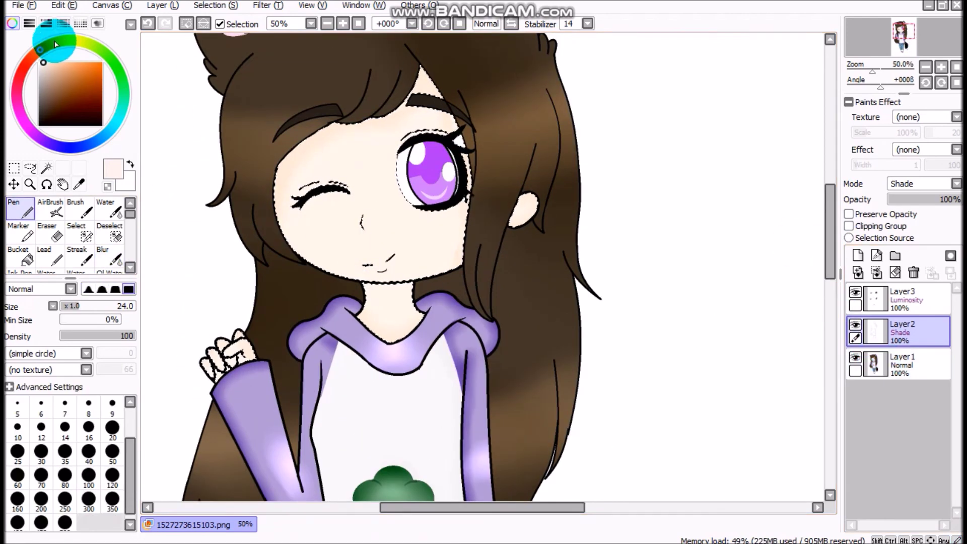
pyautogui.click(26, 64)
pyautogui.click(76, 62)
pyautogui.moveTo(295, 220); pyautogui.dragTo(345, 218)
pyautogui.moveTo(415, 219); pyautogui.dragTo(461, 217)
pyautogui.press('b')
pyautogui.moveTo(299, 209); pyautogui.dragTo(290, 219)
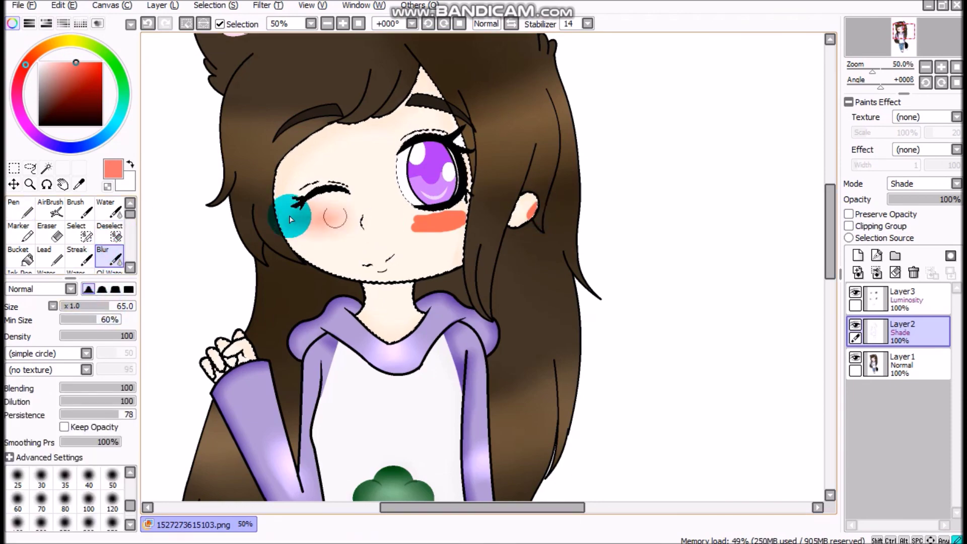
pyautogui.click(187, 24)
# Select the purple iris on Layer1 and brighten it on Layer3 with a size 120 pen at density 67.
pyautogui.press('w')
pyautogui.click(902, 363)
pyautogui.moveTo(831, 263); pyautogui.dragTo(831, 256)
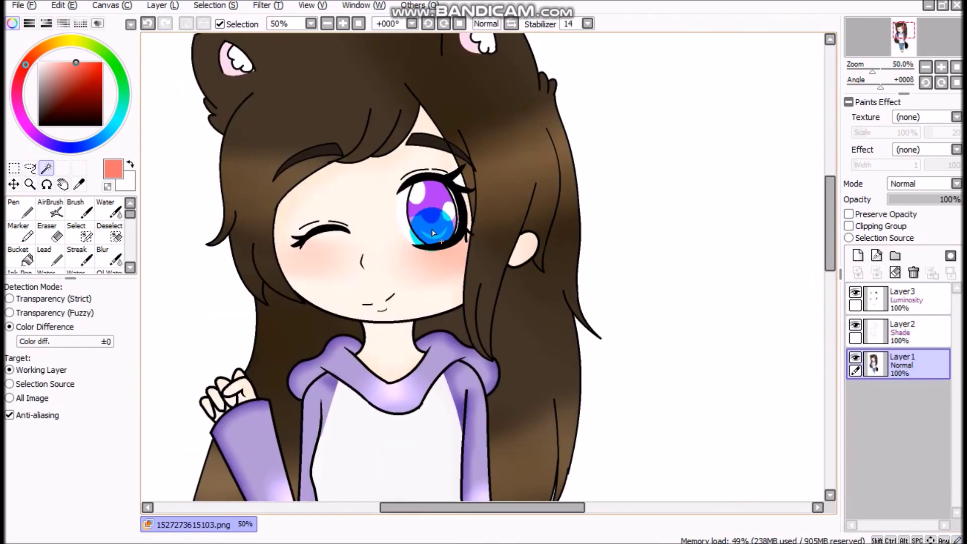
pyautogui.click(900, 310)
pyautogui.press('n')
pyautogui.click(86, 304)
pyautogui.scroll(3, 240, 182)
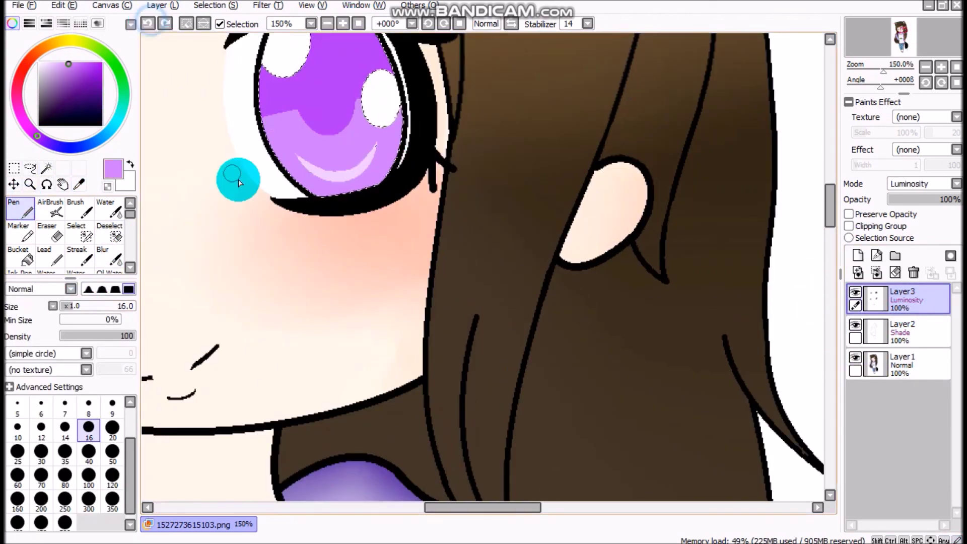
pyautogui.click(87, 212)
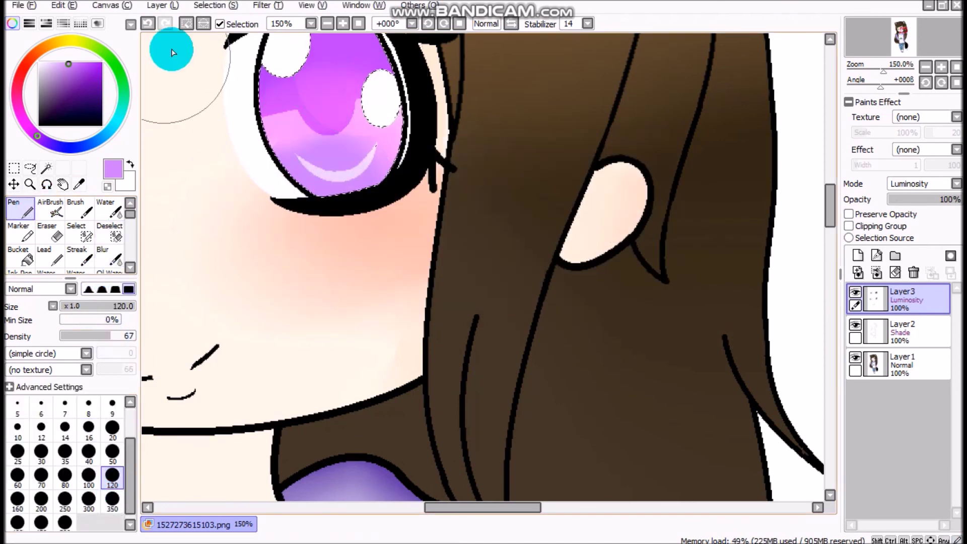
# Dot small light sparkles across the purple iris on Layer3 with a size 10 pen.
pyautogui.click(356, 151)
pyautogui.scroll(3, 338, 146)
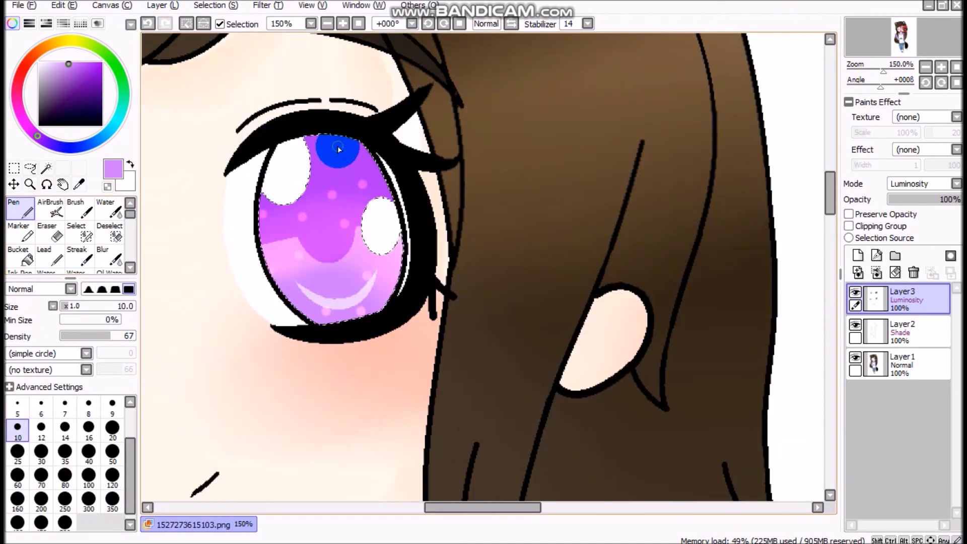
pyautogui.click(343, 23)
# Select the black tail on Layer1, add a faint size 57 pen highlight on Layer3, blur it, and clear the selection.
pyautogui.click(46, 168)
pyautogui.click(900, 363)
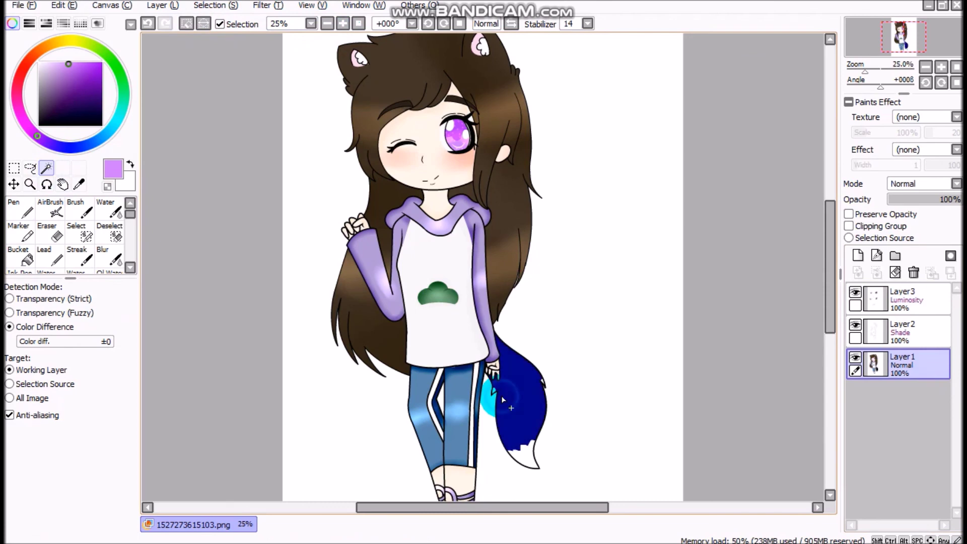
pyautogui.click(570, 363)
pyautogui.click(21, 208)
pyautogui.click(902, 298)
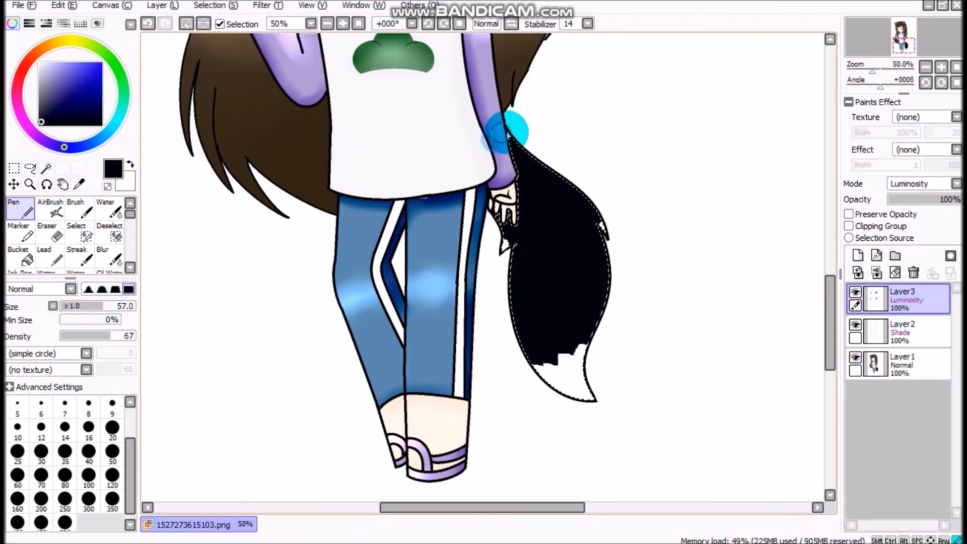
pyautogui.click(579, 348)
pyautogui.press('v')
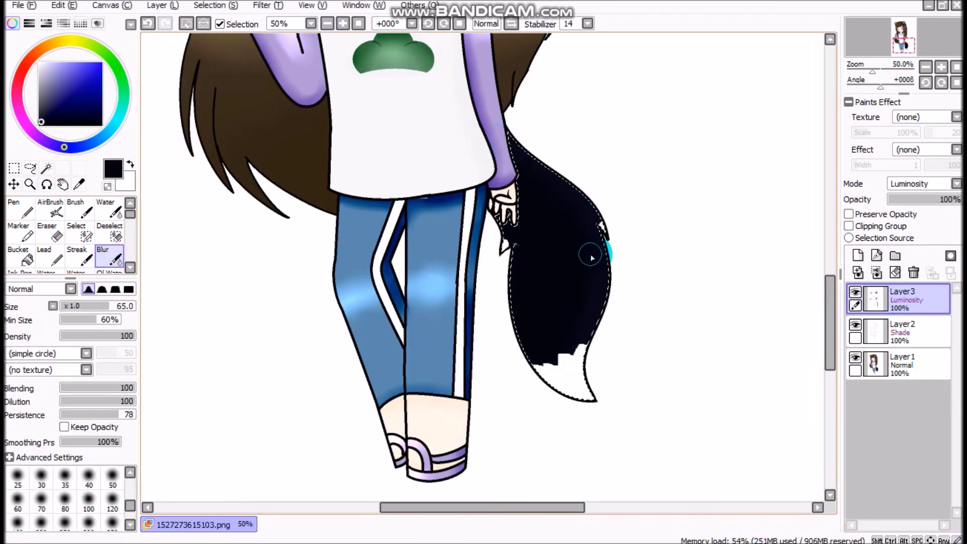
pyautogui.click(189, 24)
# Pick a bright green from the basic colours and handwrite lettering beside the finished character.
pyautogui.scroll(-2, 768, 216)
pyautogui.click(953, 158)
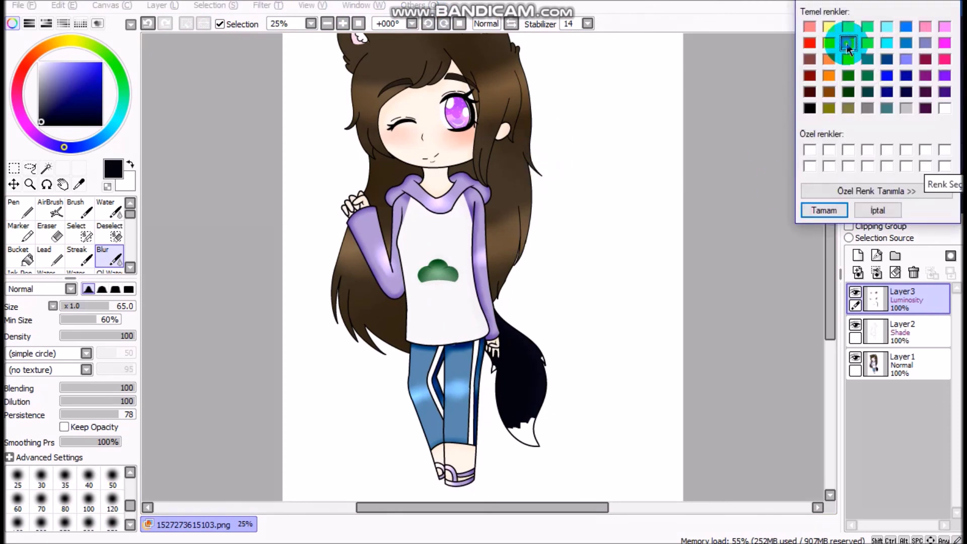
pyautogui.click(848, 30)
pyautogui.moveTo(561, 157); pyautogui.dragTo(563, 177)
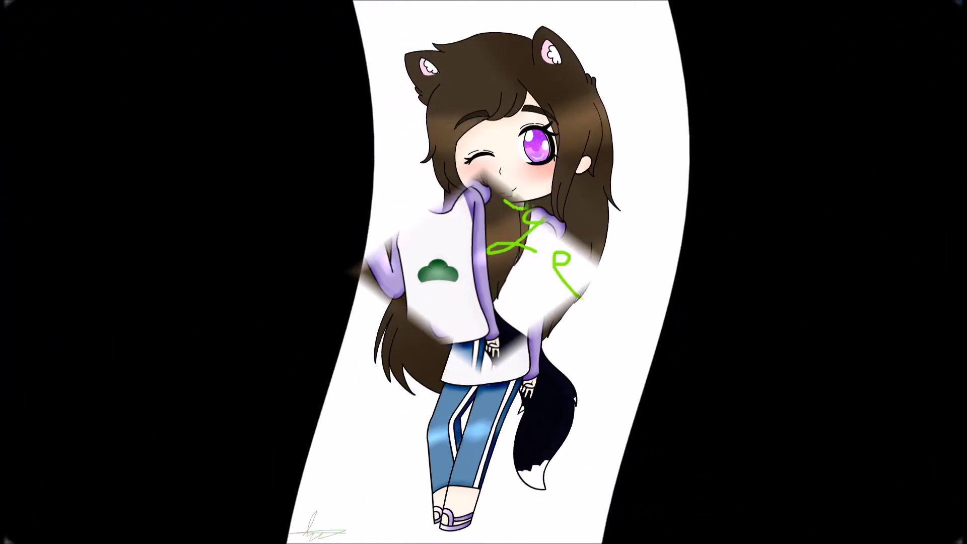